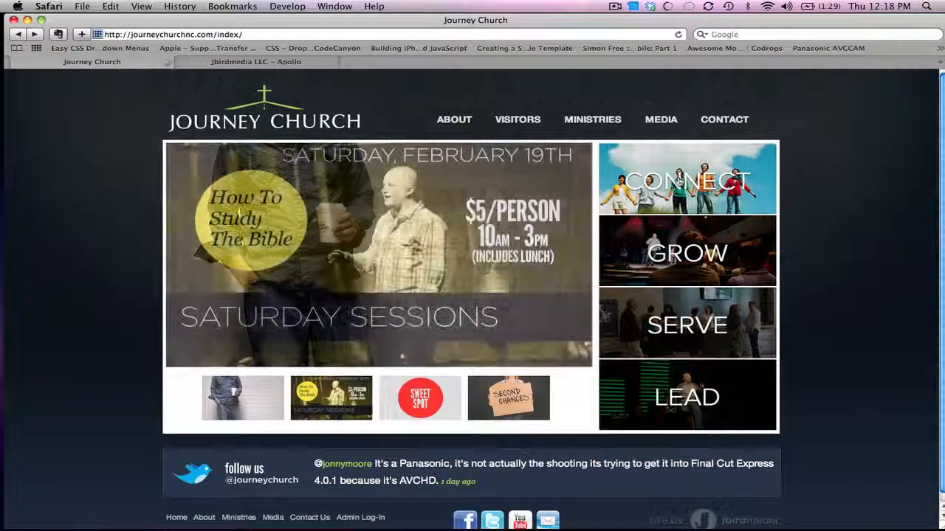
Open the Connect section's "How do I connect with God?" article and look through the page down to its footer
click(679, 179)
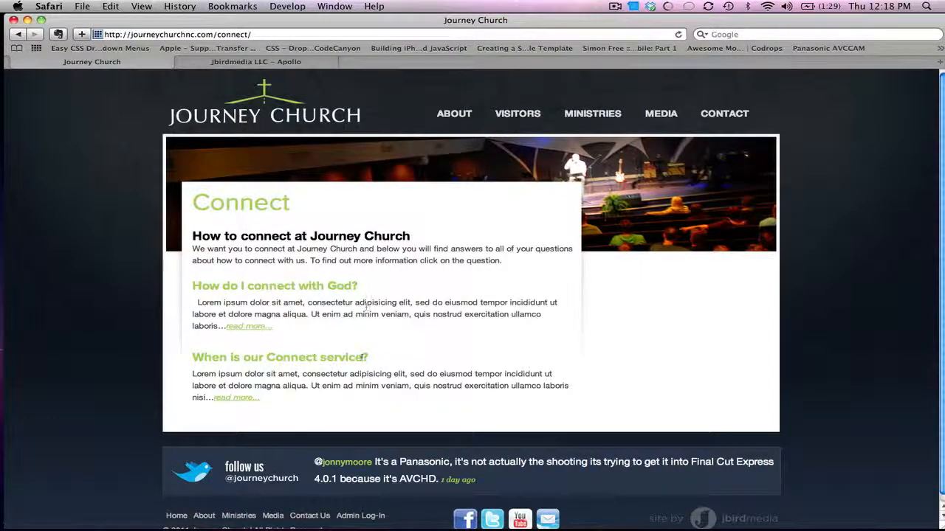
click(332, 287)
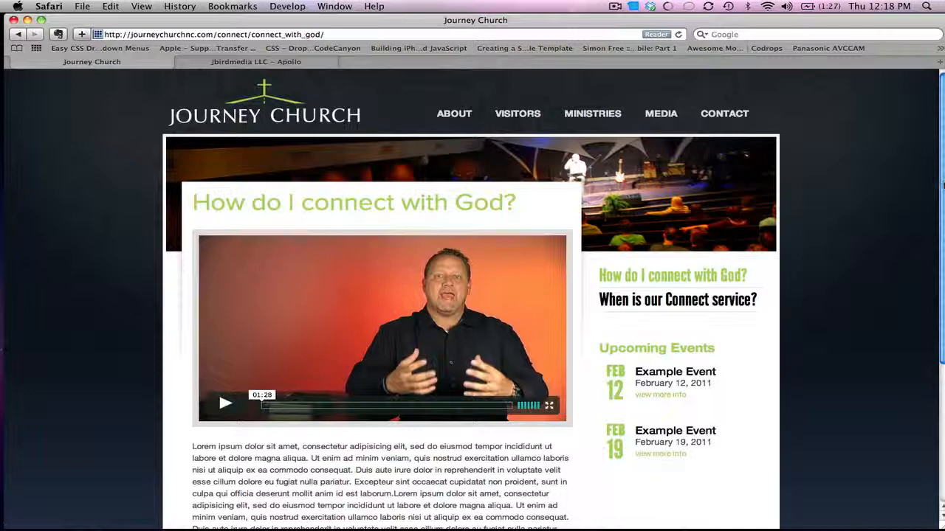
drag(943, 183, 943, 354)
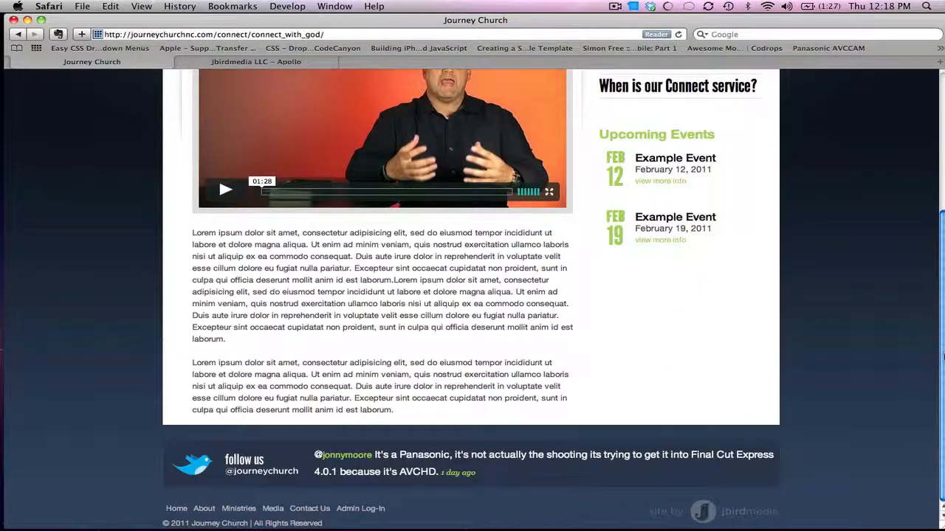
Open the site's admin log-in page and log in with the username and account password
click(372, 510)
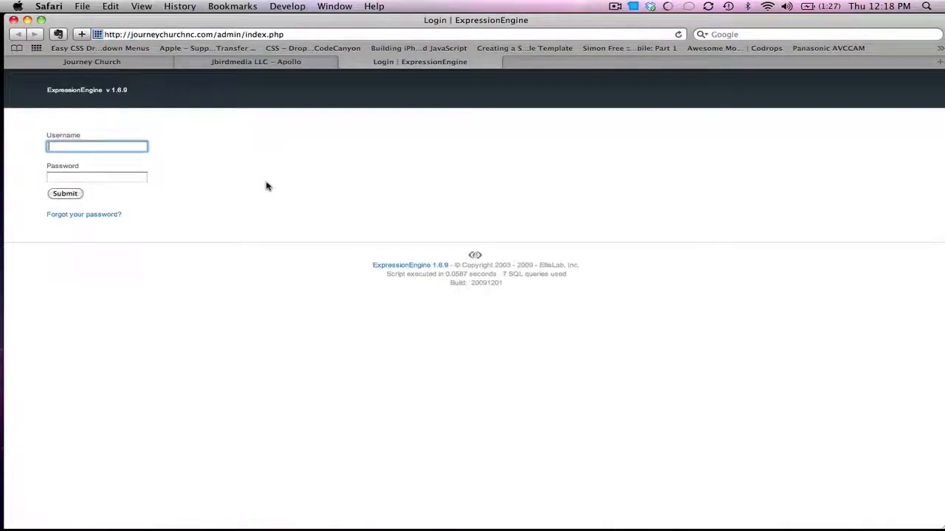
text(hubbard)
key(Tab)
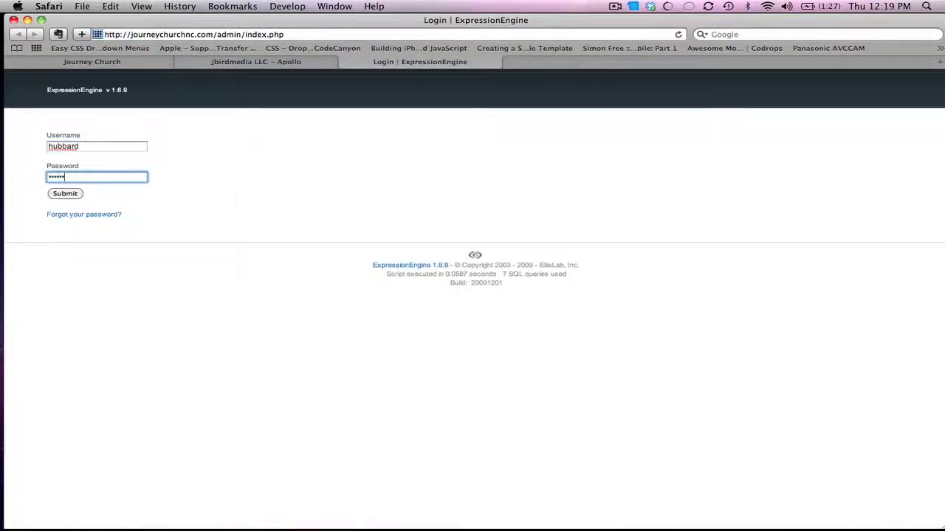
click(70, 195)
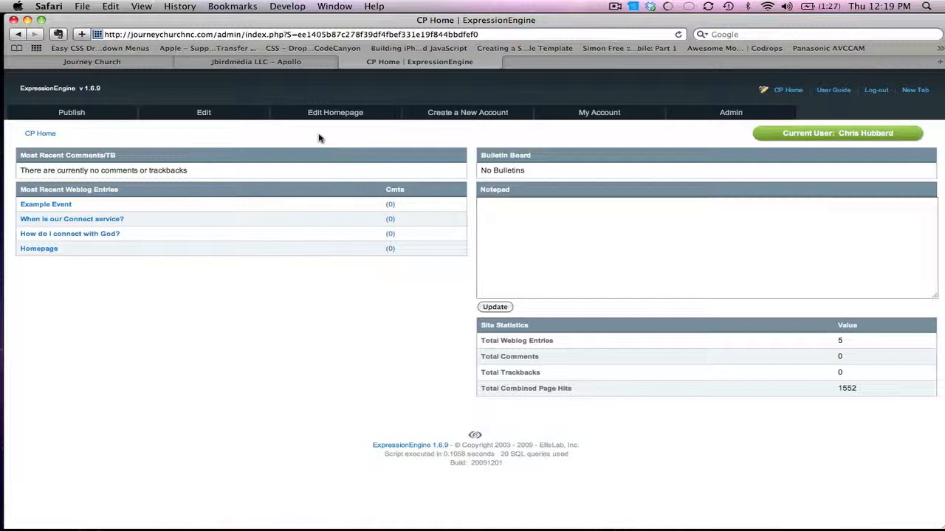
Review the list of existing weblog entries, the publishing sections, and the matching navigation headings on the public site
click(204, 117)
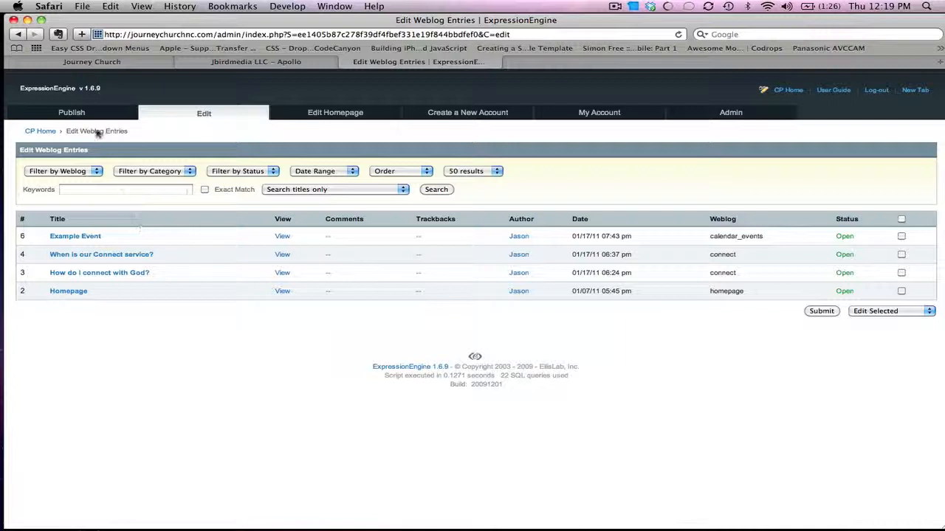
mouse_move(85, 115)
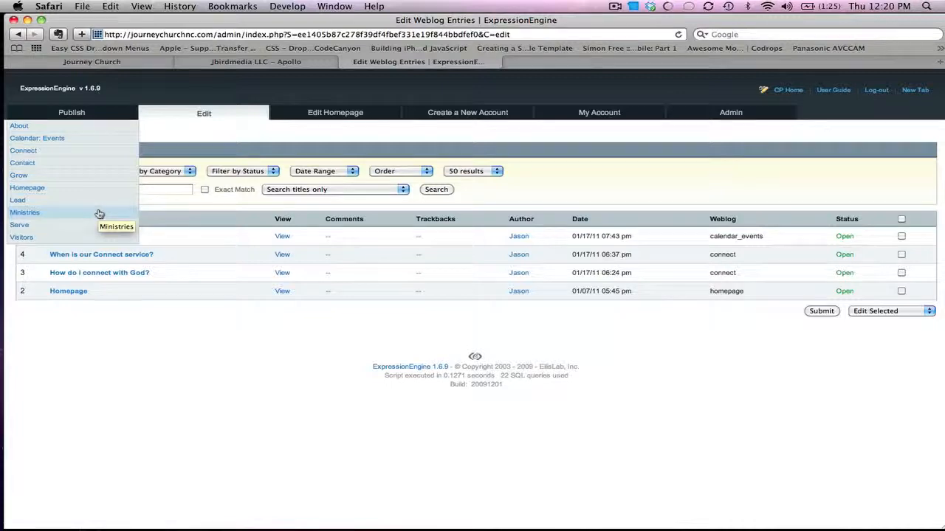
click(155, 62)
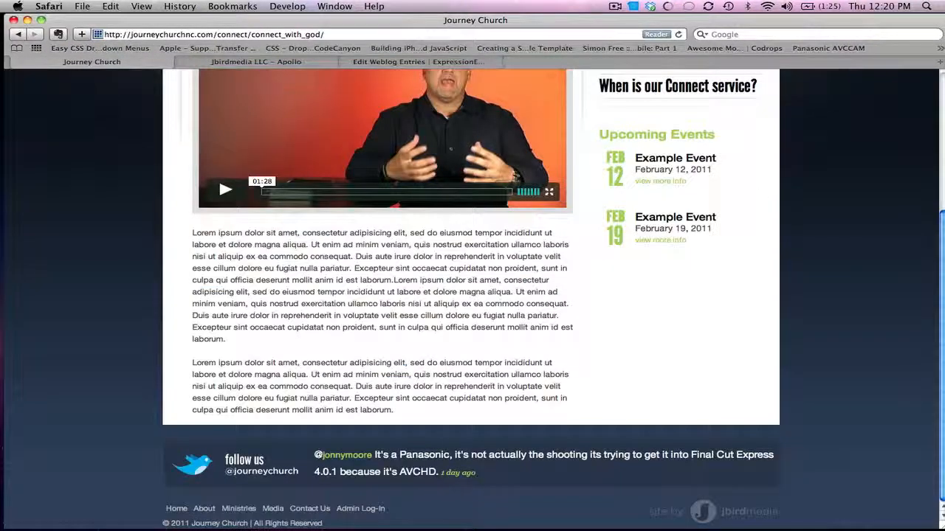
scroll(595, 119, up, 5)
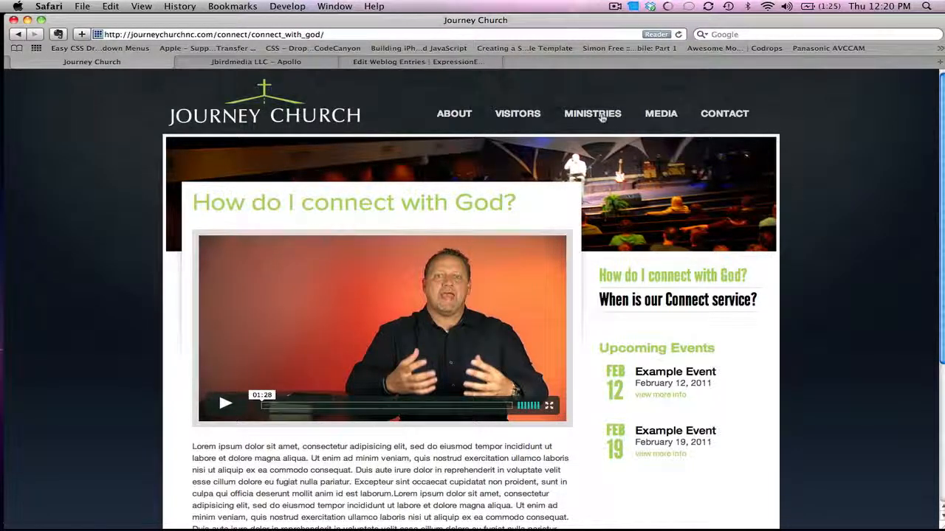
Return to the admin control panel and start a new entry in the Ministries section
click(404, 64)
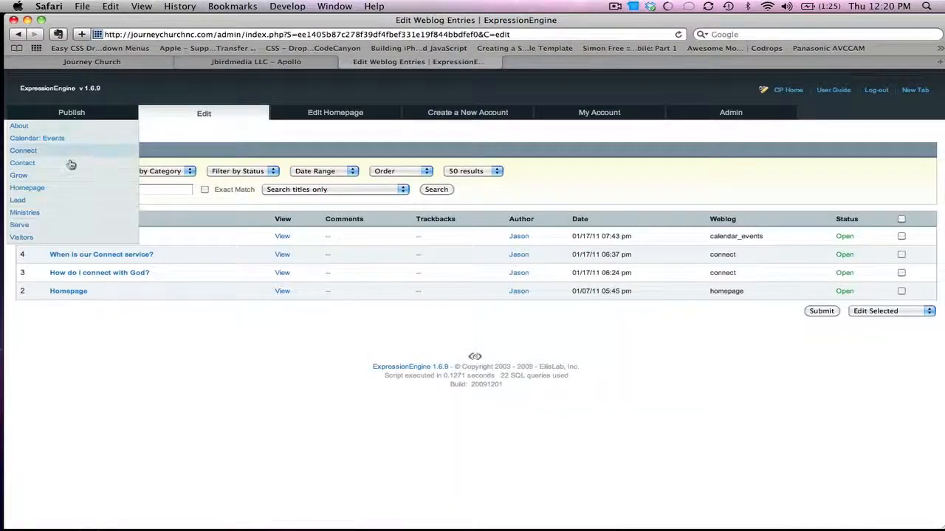
click(64, 213)
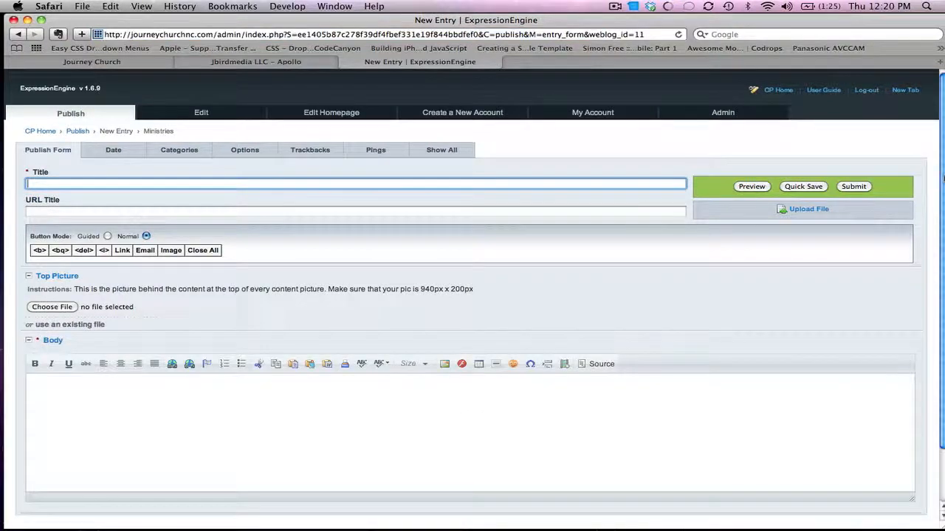
mouse_move(943, 177)
mouse_down()
mouse_move(943, 243)
mouse_move(943, 183)
mouse_up()
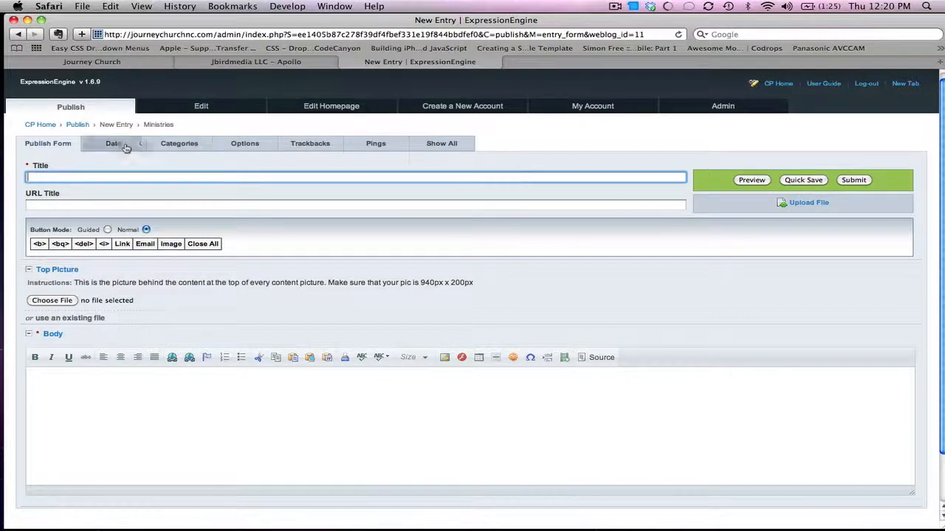
Check where an entry's title appears on the public article page, and return to the new entry form
click(91, 62)
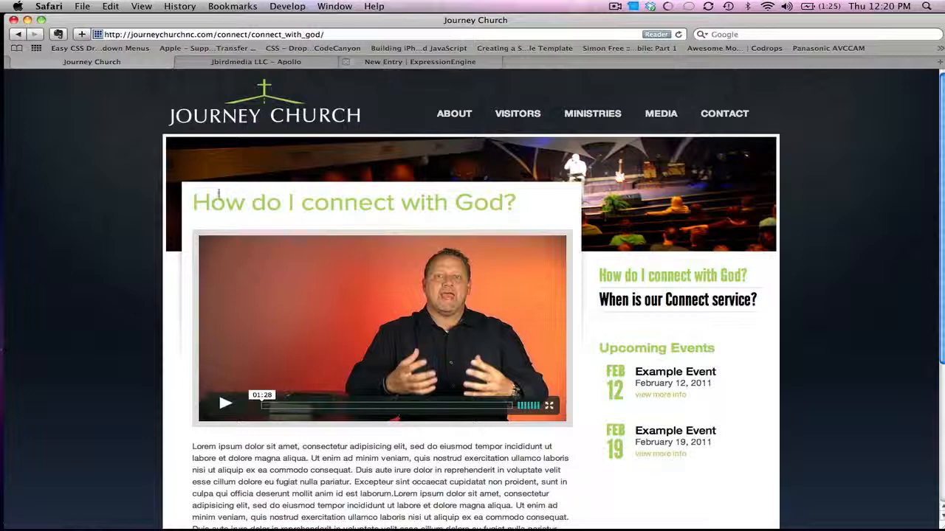
drag(193, 202, 525, 205)
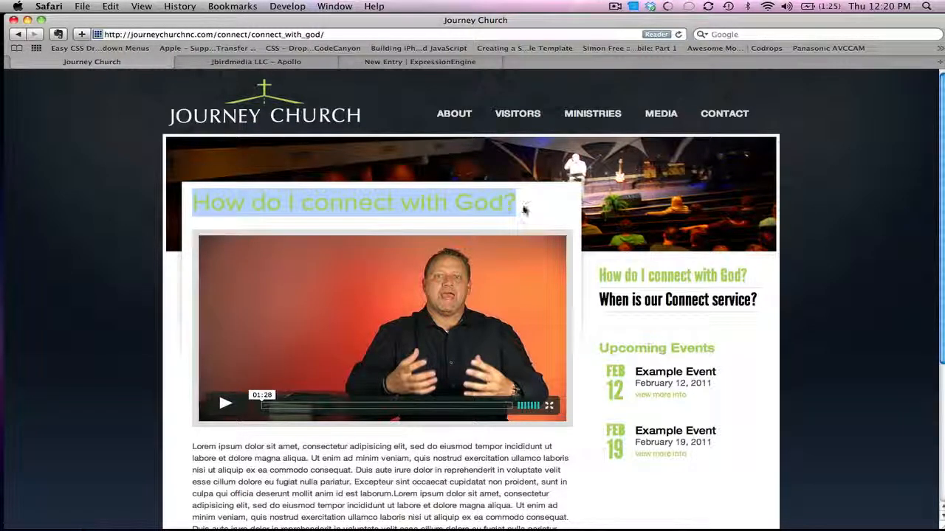
click(372, 62)
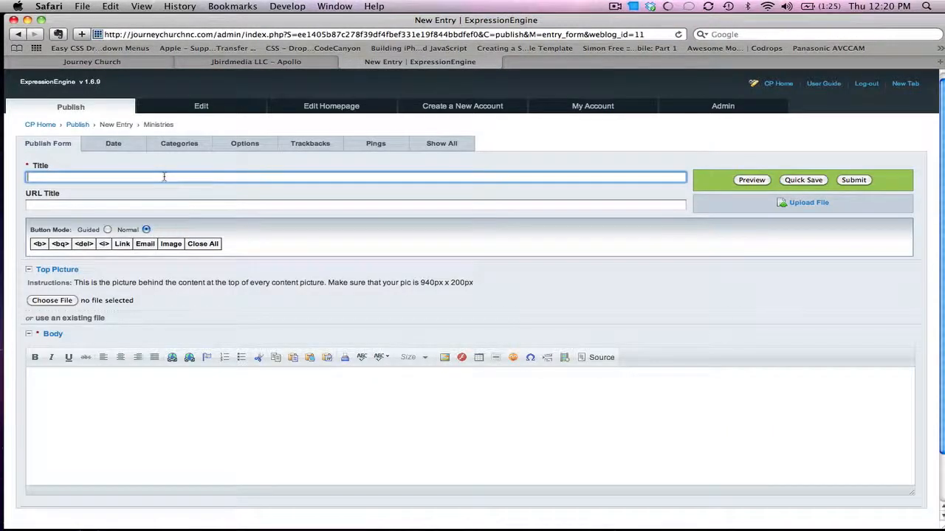
Title the new Ministries entry "Students"
text(Student Minis)
key(BackSpace)
key(BackSpace)
key(BackSpace)
key(BackSpace)
key(BackSpace)
key(BackSpace)
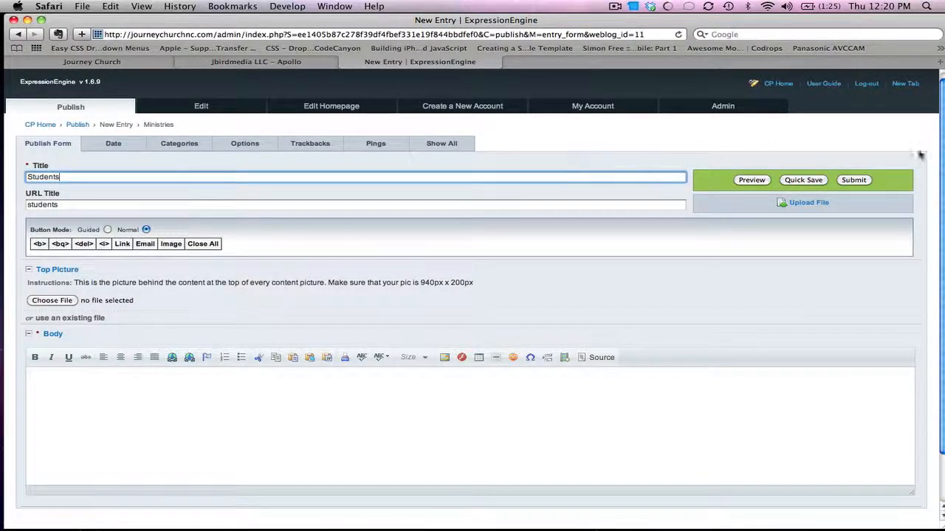
Examine the header picture on the public article page as a reference for the new entry's Top Picture field
scroll(472, 295, down, 2)
scroll(472, 295, down, 1)
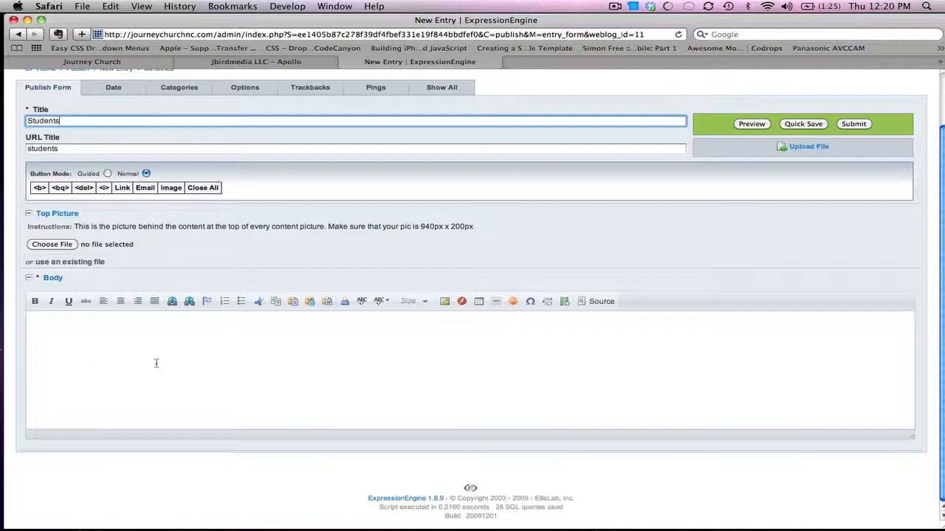
click(130, 62)
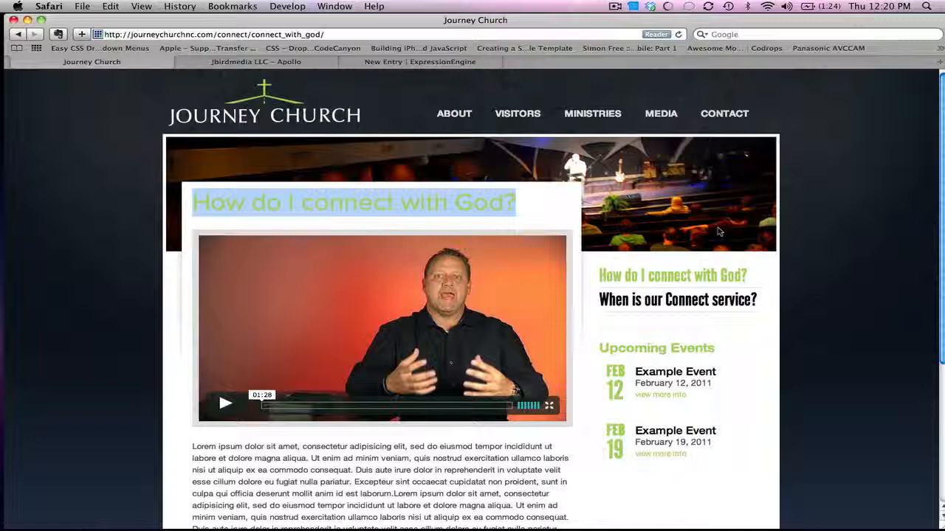
click(367, 62)
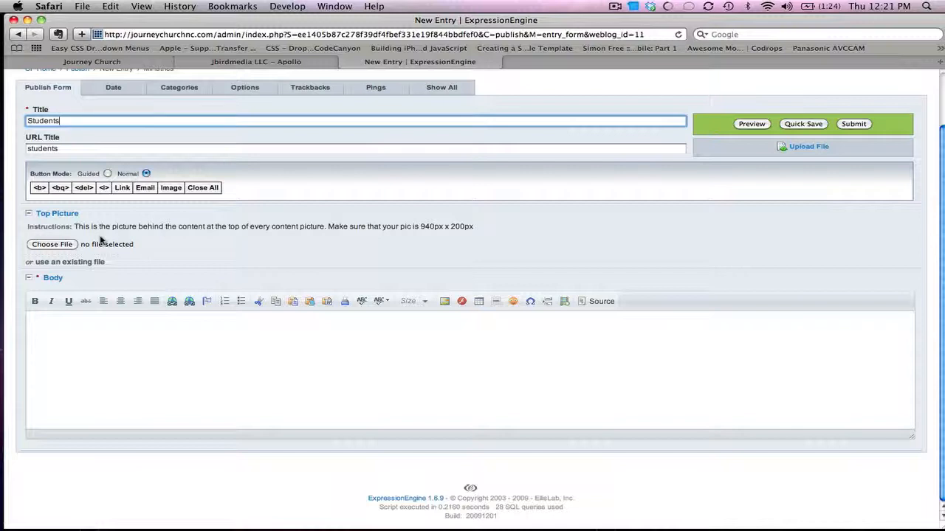
Select student_test_head.jpg from the Desktop folder as the entry's Top Picture
click(71, 246)
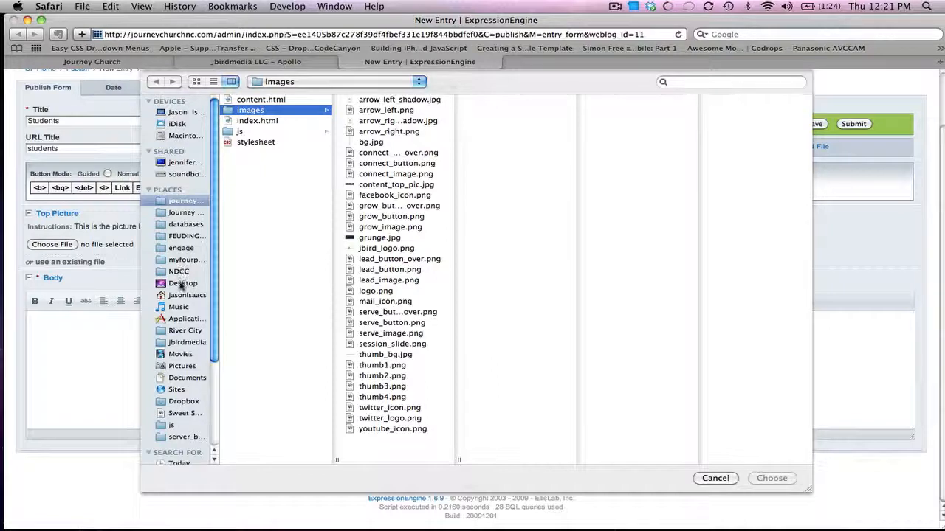
click(182, 285)
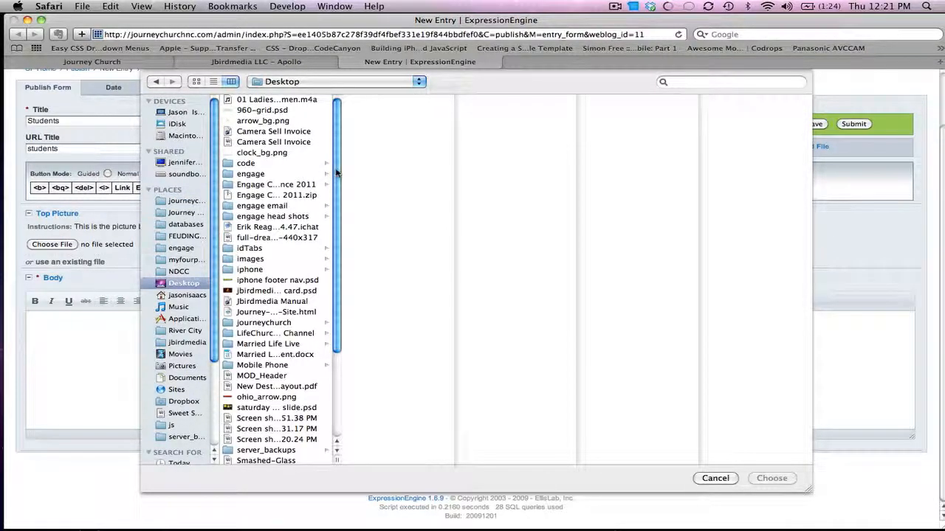
drag(336, 172, 342, 272)
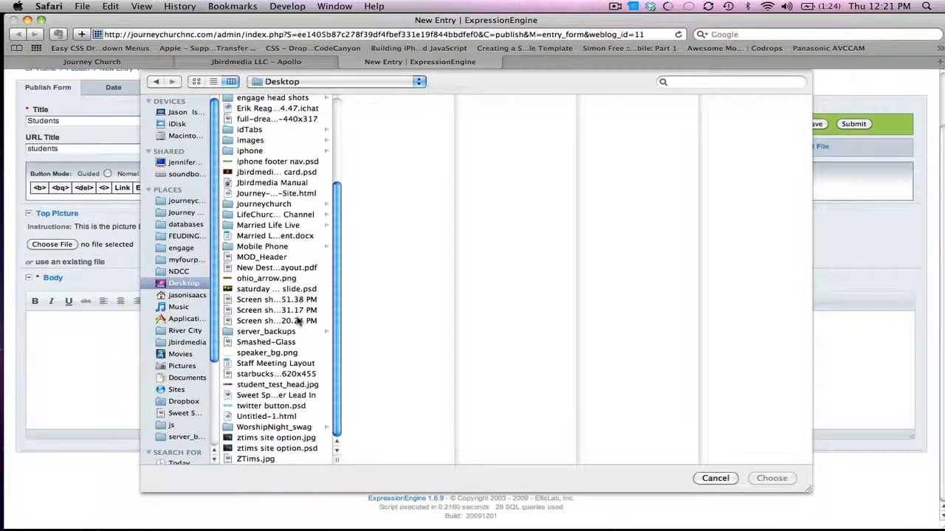
click(280, 385)
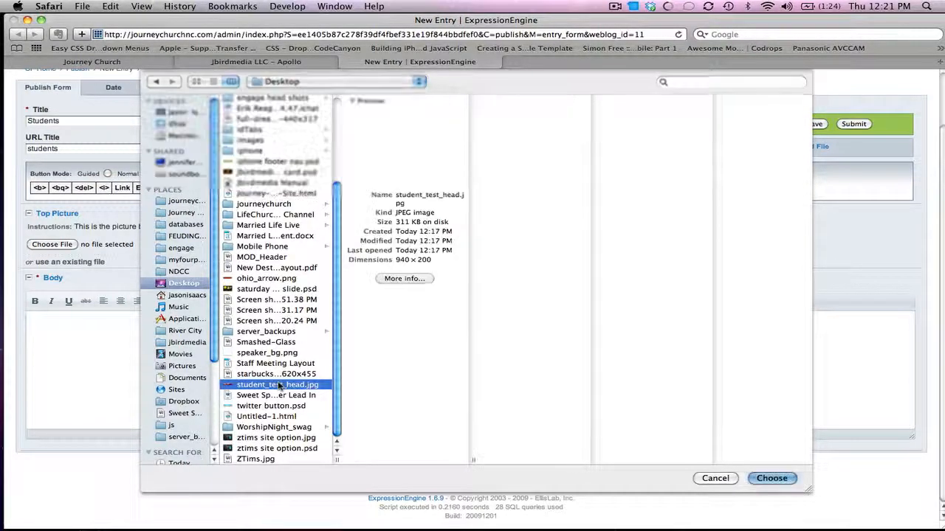
double_click(279, 385)
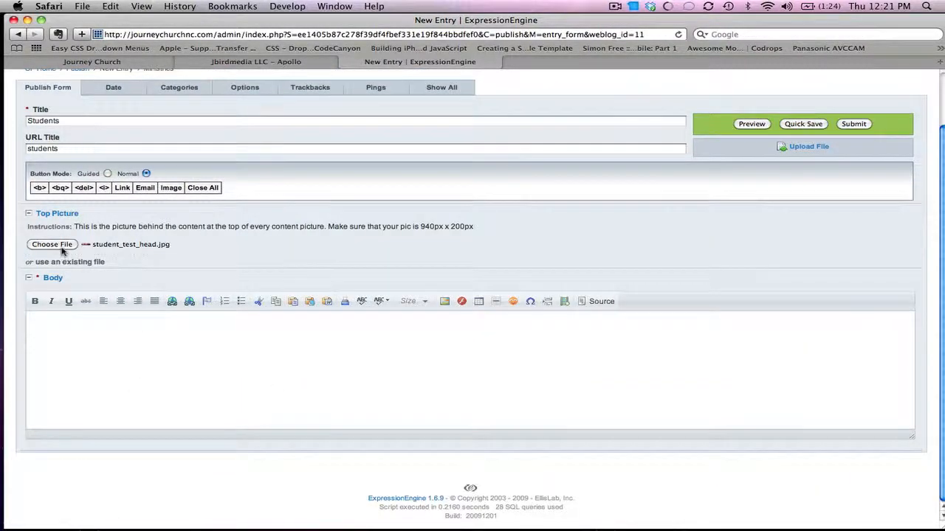
Examine the body paragraphs on the public article page as a reference for the entry's Body field
click(106, 334)
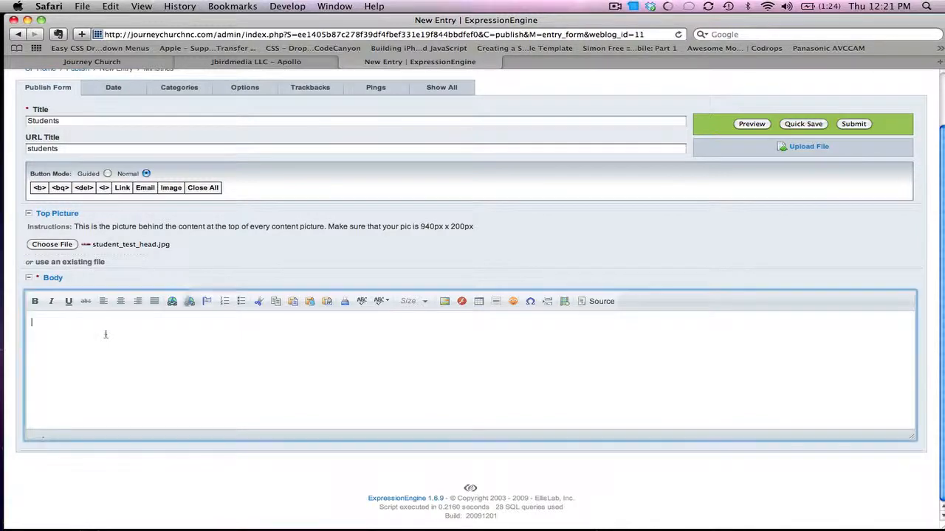
click(138, 62)
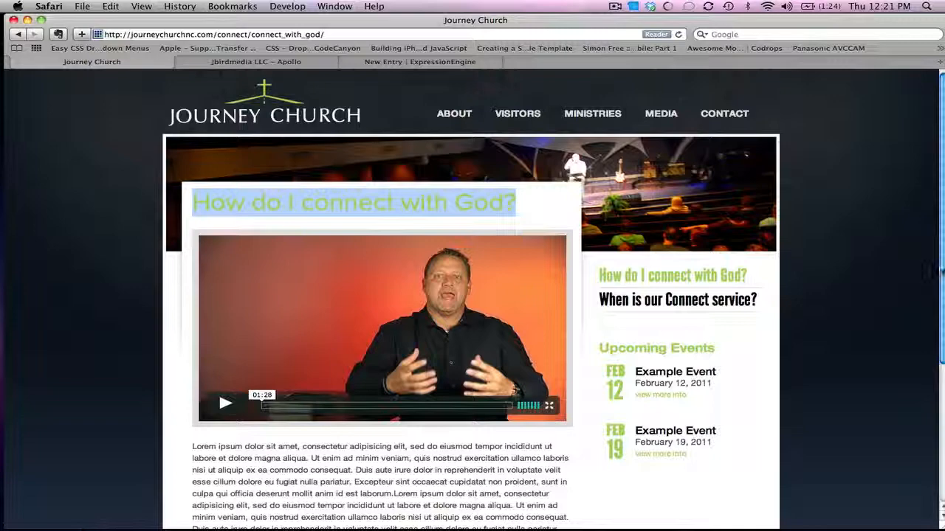
scroll(931, 273, down, 5)
drag(405, 441, 230, 309)
drag(937, 266, 935, 143)
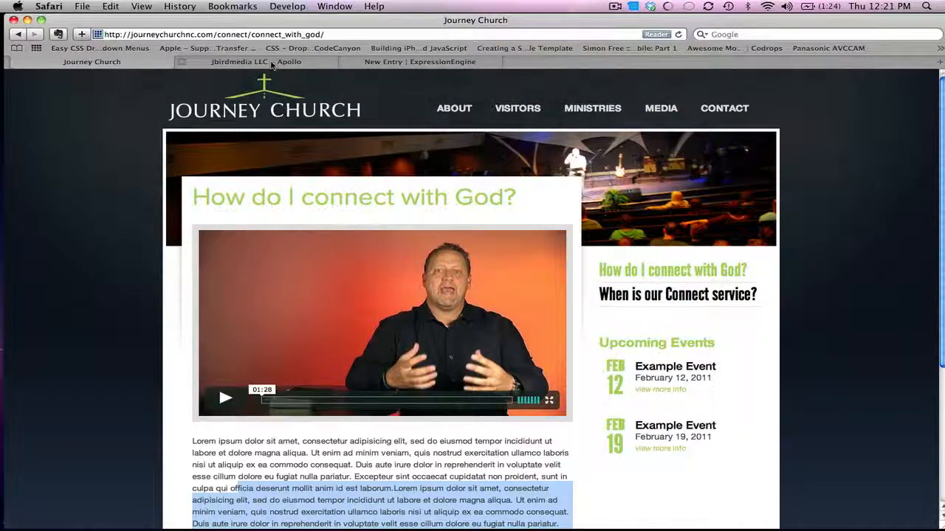
click(373, 62)
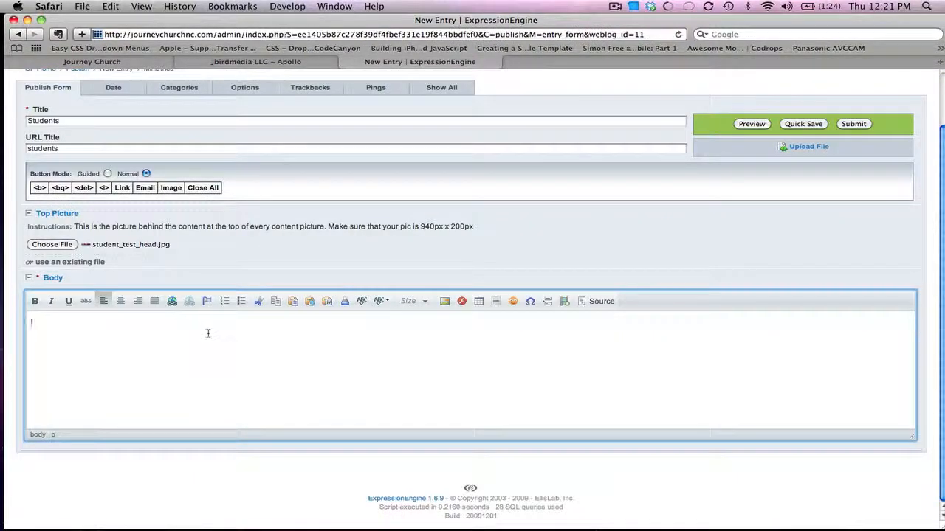
Write the entry's body as "Journey Church Students is awesome. Join us on Wednesday nights at 7:00 for a great time."
text(Jurney Church Students is a)
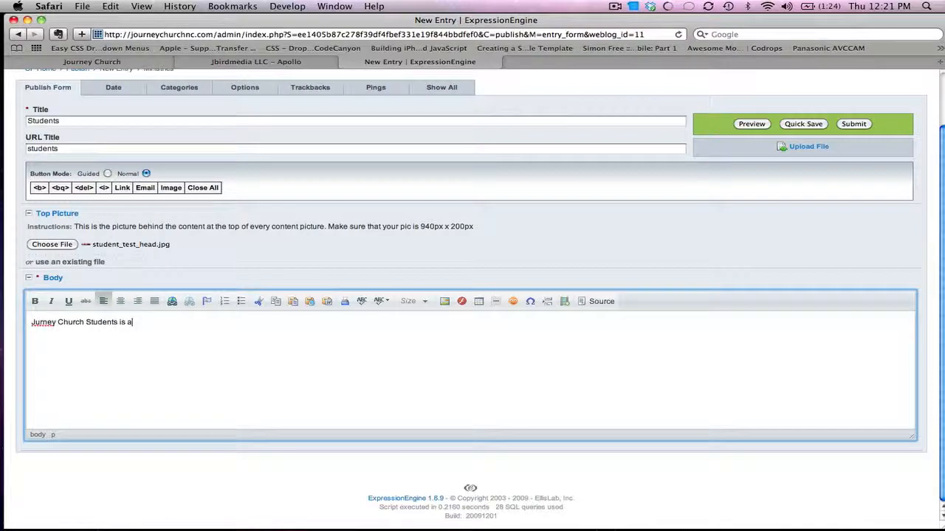
text(wesome. Join us on Wed)
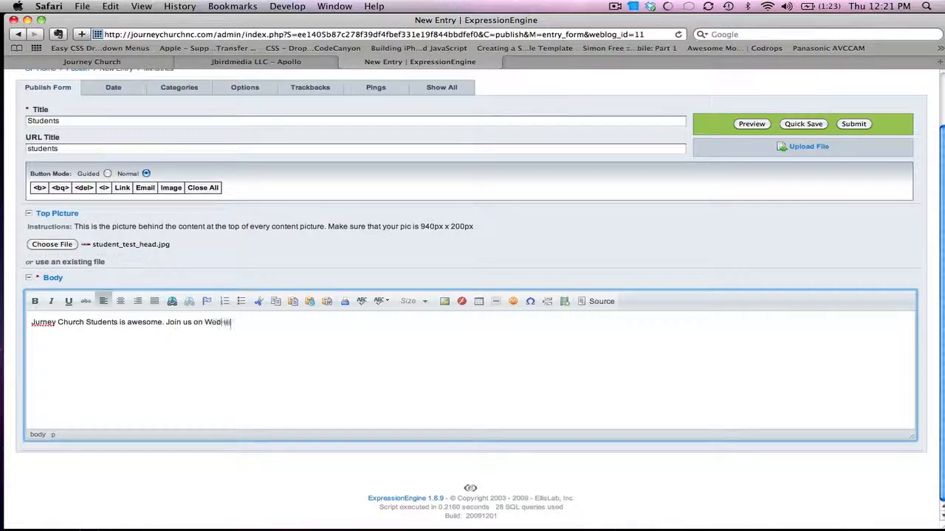
text(nesday nights at 7:00 )
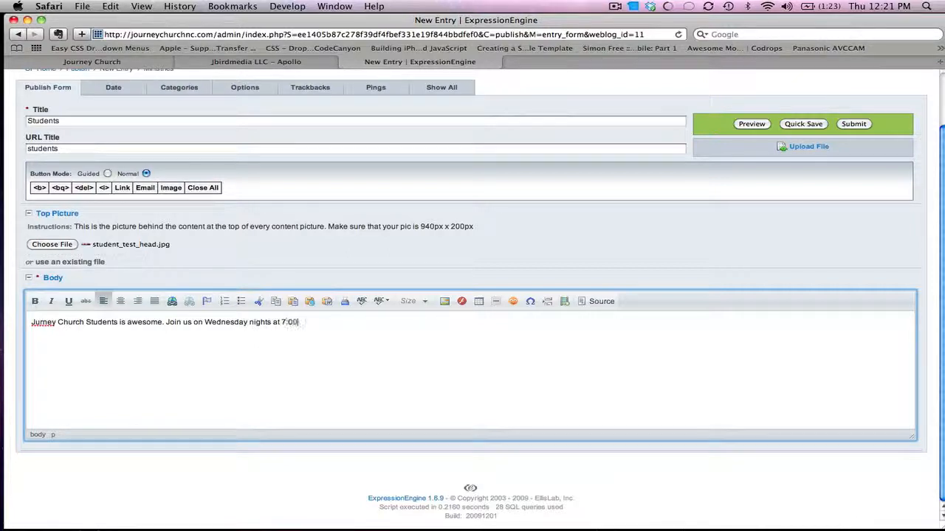
text(for agreat time.)
click(315, 321)
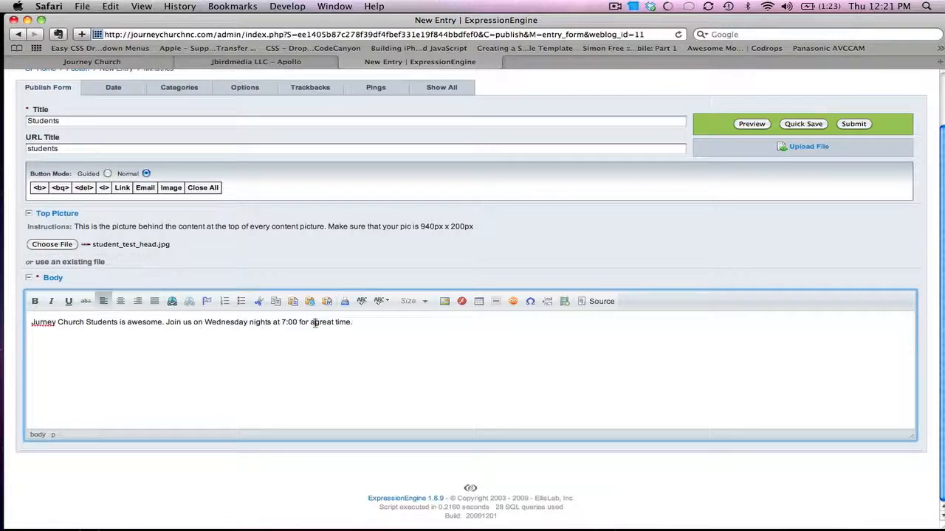
click(35, 324)
text(o)
Submit the Students entry and return to the public Journey Church page
click(852, 123)
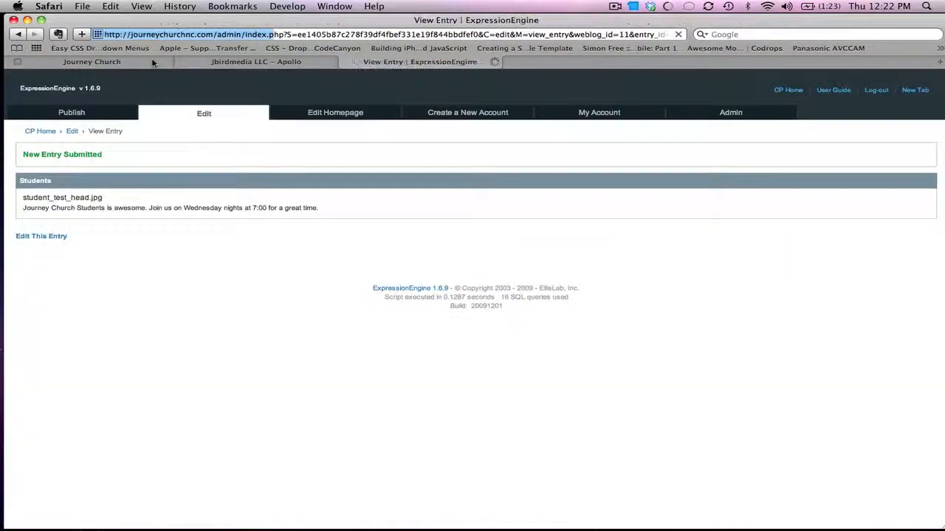
click(153, 63)
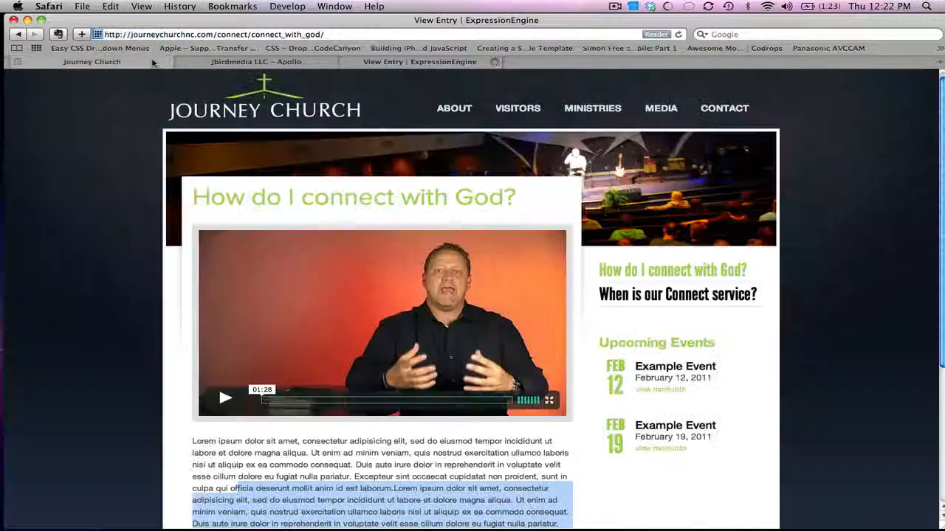
Reload the public site, go to the Students page under Ministries and examine its title and body text
click(679, 35)
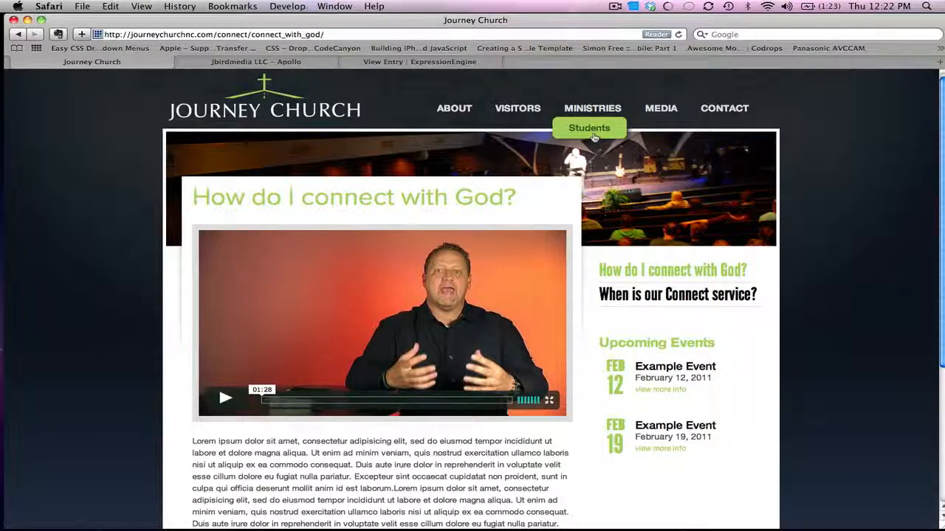
click(592, 129)
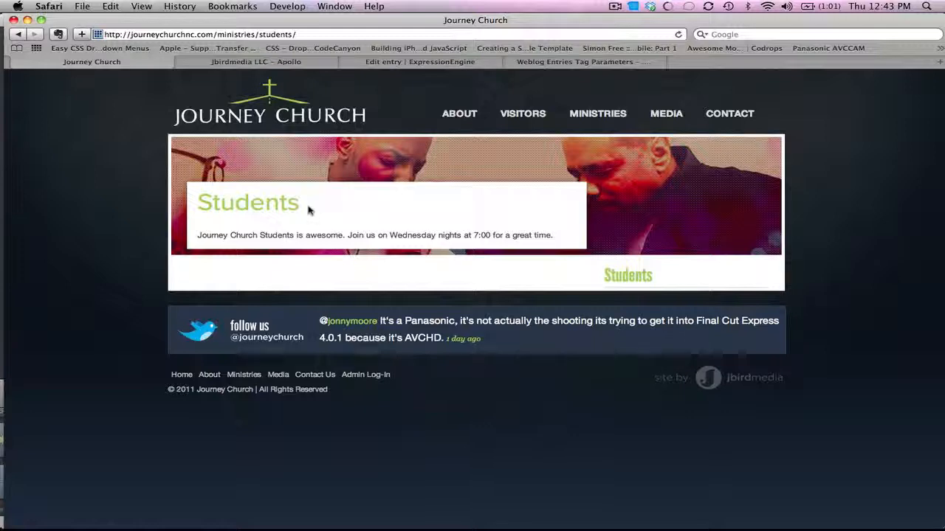
drag(309, 210, 203, 209)
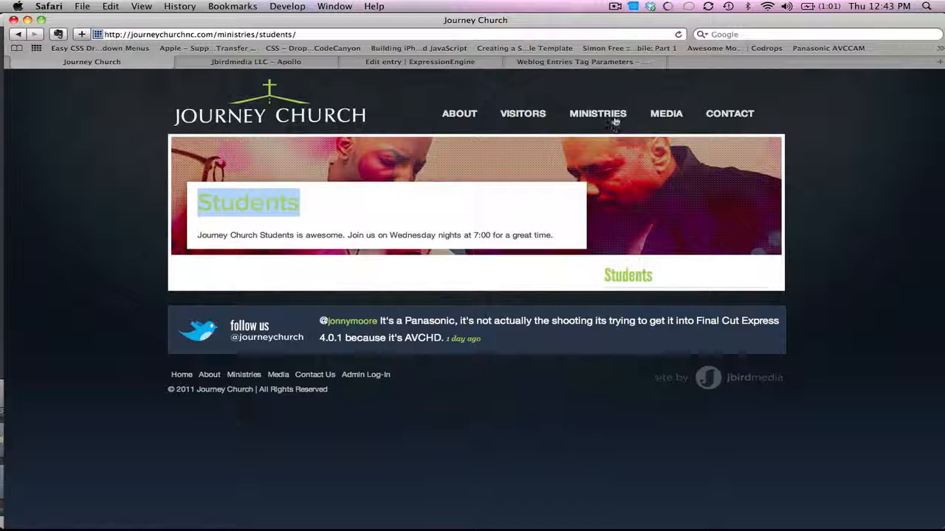
mouse_move(615, 117)
drag(559, 238, 198, 240)
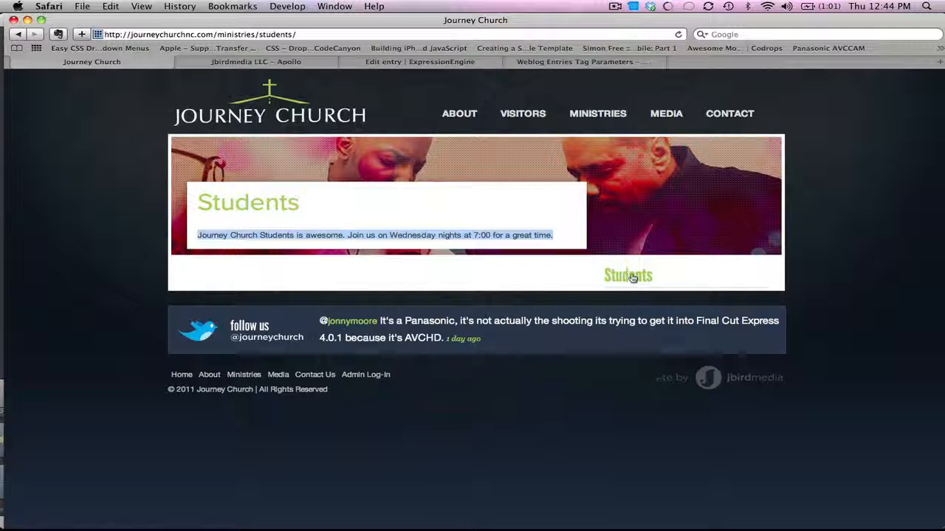
In the admin panel, filter the weblog entries to Ministries and open the Students entry for editing
click(398, 63)
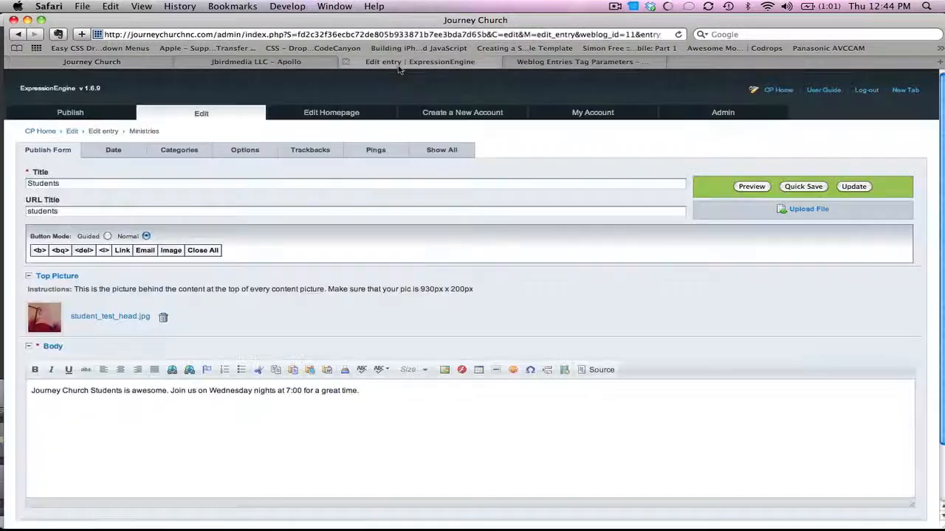
click(783, 91)
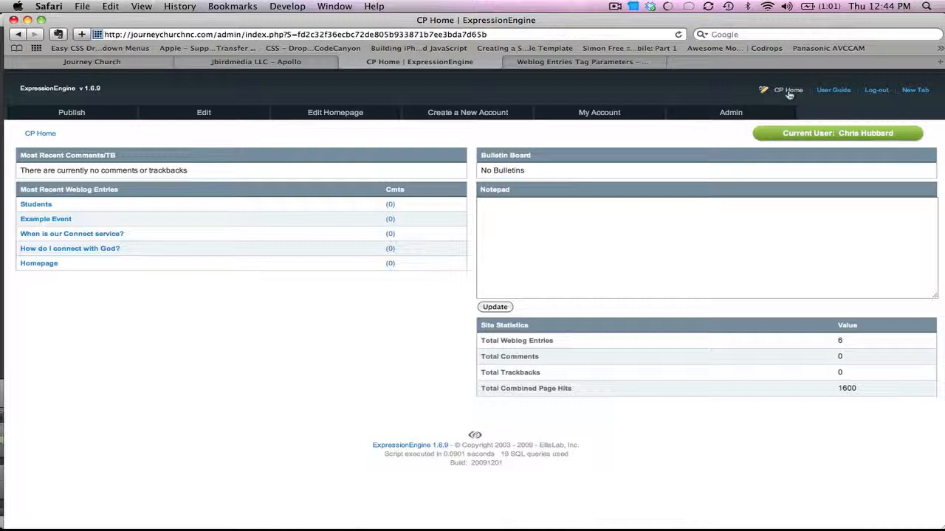
mouse_move(74, 117)
click(188, 112)
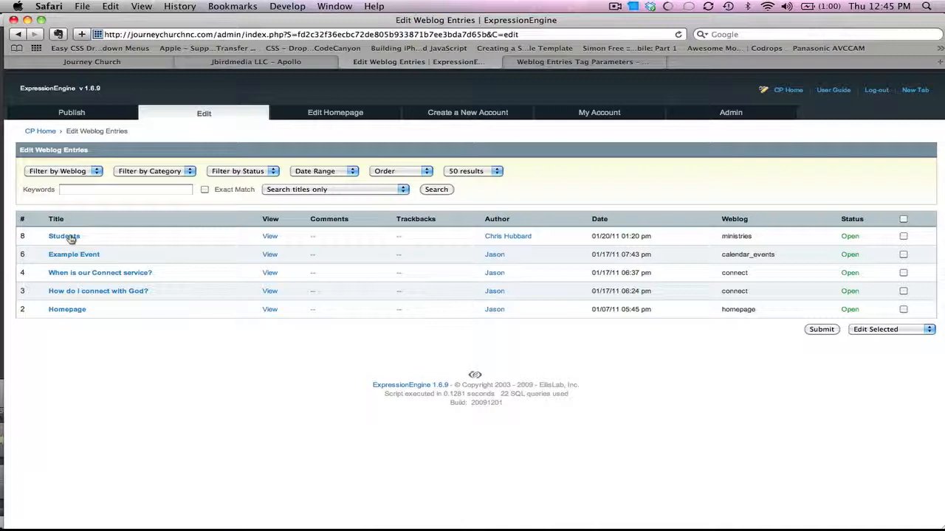
click(79, 175)
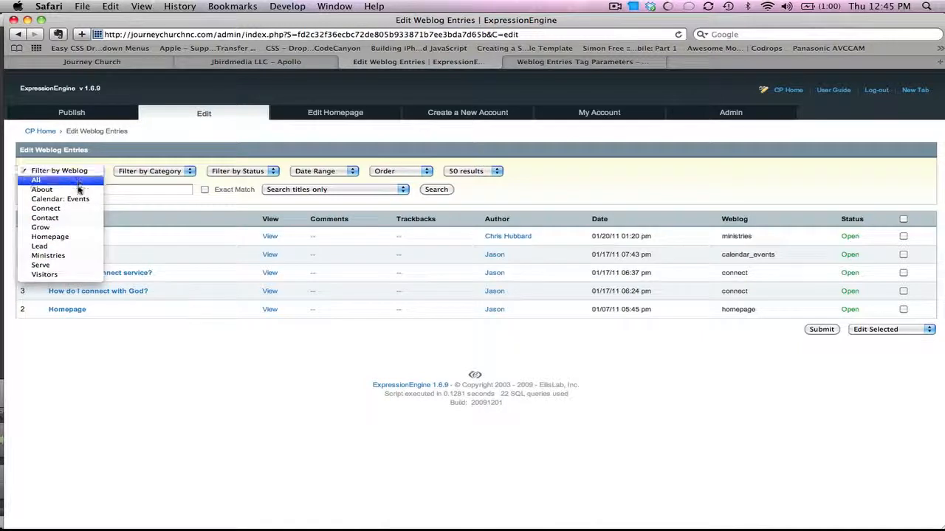
click(71, 257)
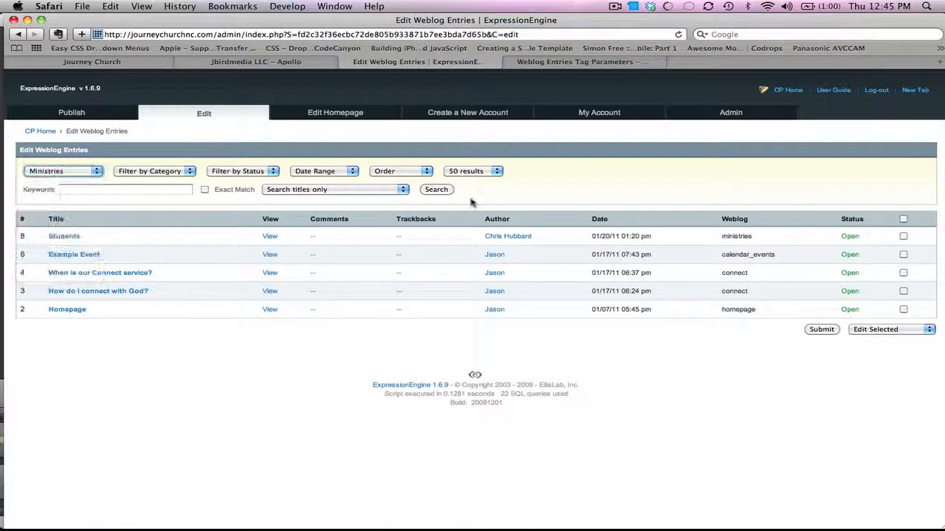
click(435, 189)
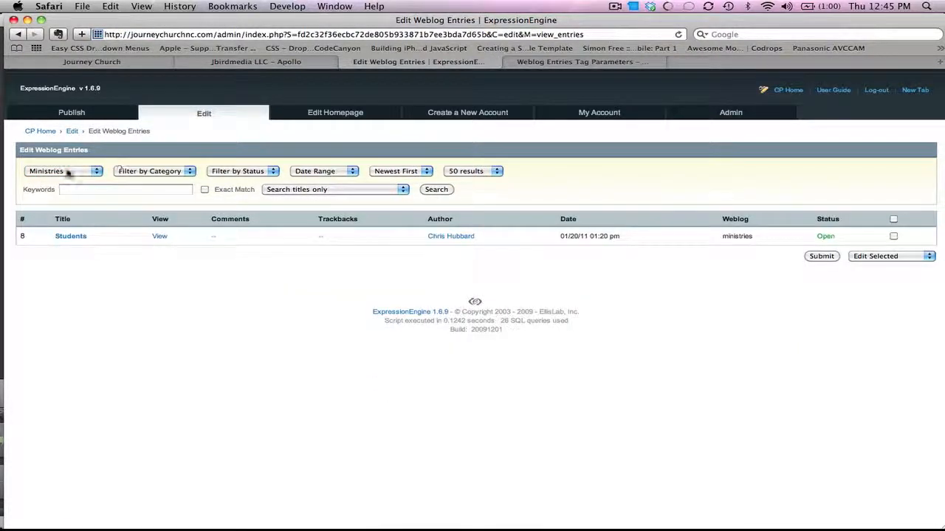
click(71, 236)
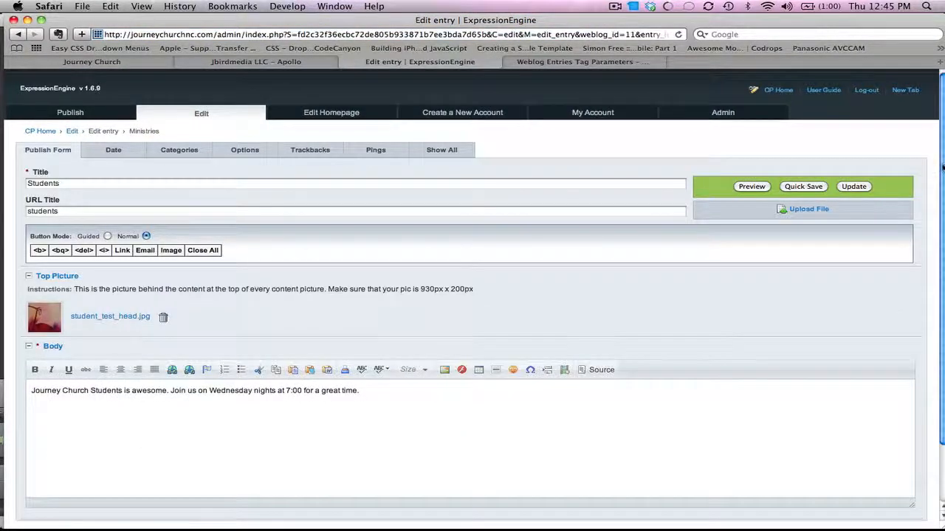
Compare the entry form with the public Students page, and insert one empty line above the sentence in the Body field
scroll(608, 207, down, 2)
scroll(473, 295, up, 2)
click(152, 64)
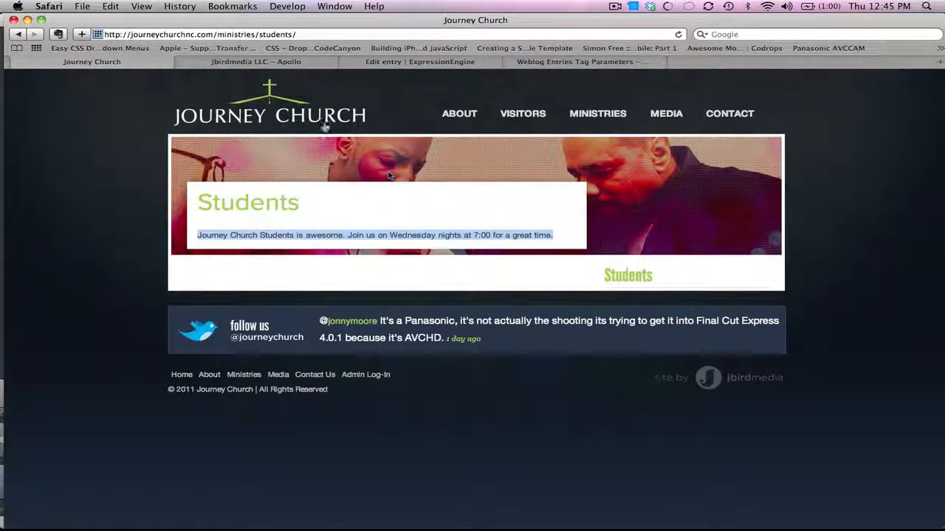
click(375, 64)
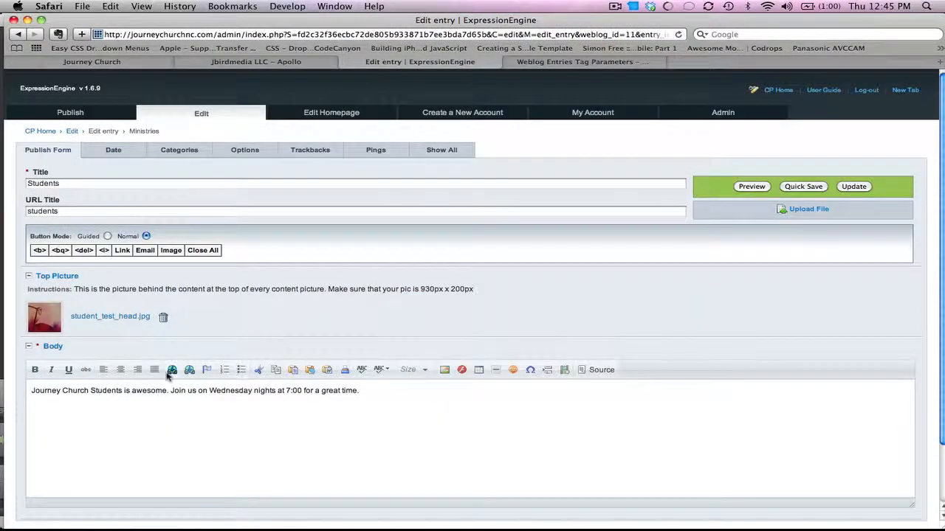
click(32, 392)
key(Return)
key(Return)
key(Return)
key(Return)
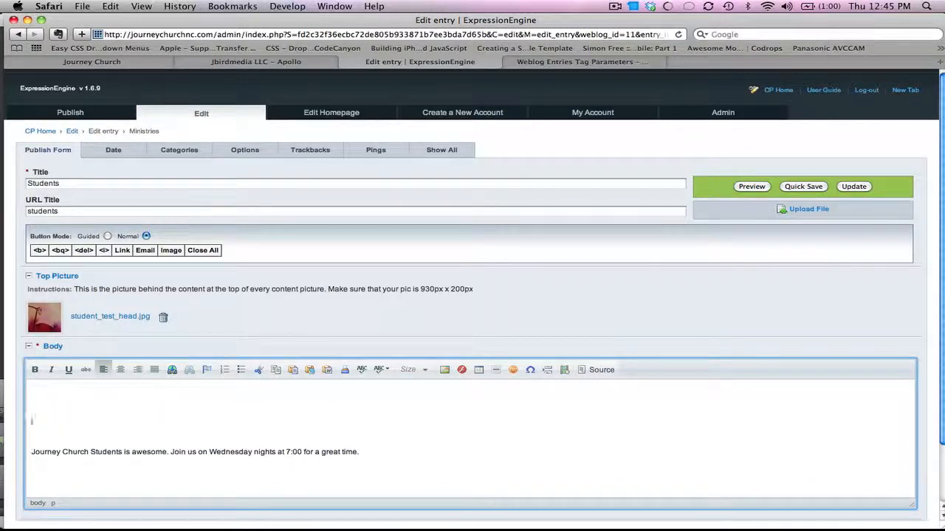
key(Down)
key(Down)
key(BackSpace)
key(BackSpace)
key(BackSpace)
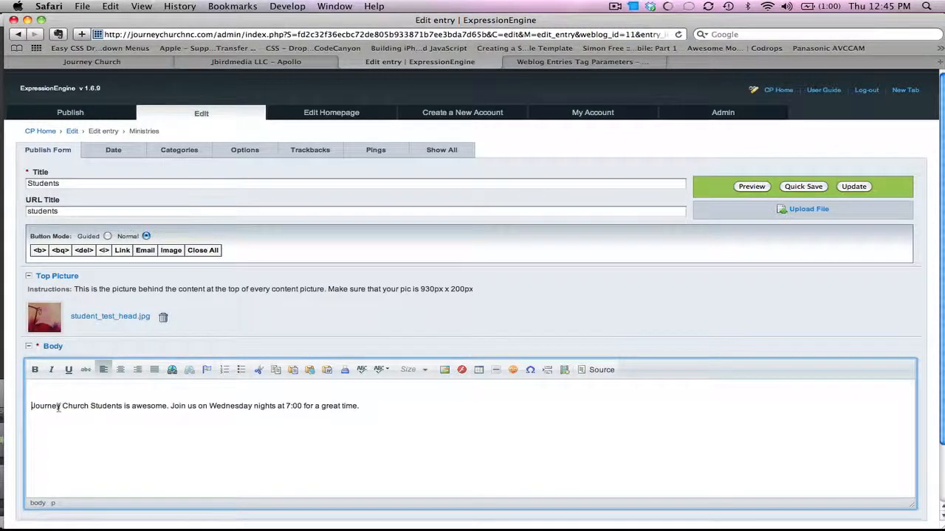
Try bold formatting on the word "Journey" in the body text and remove it again
drag(60, 406, 27, 369)
click(34, 371)
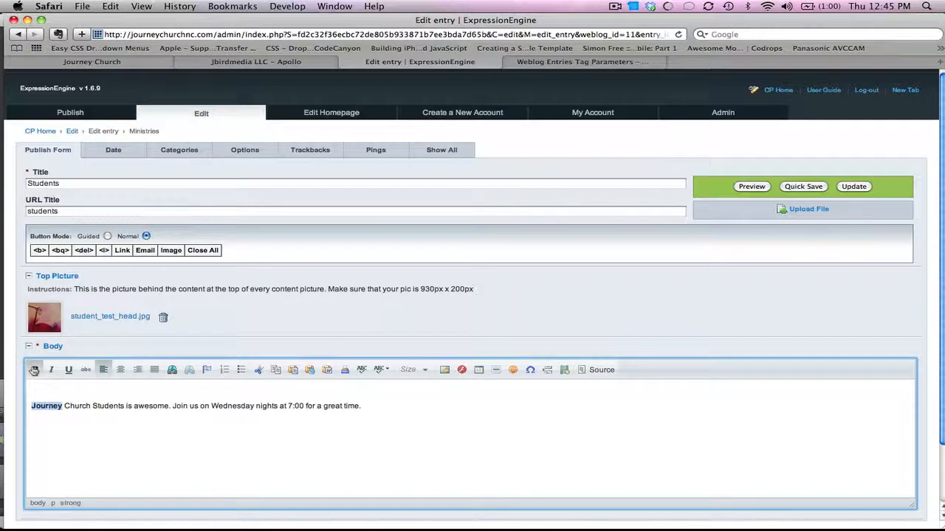
click(34, 371)
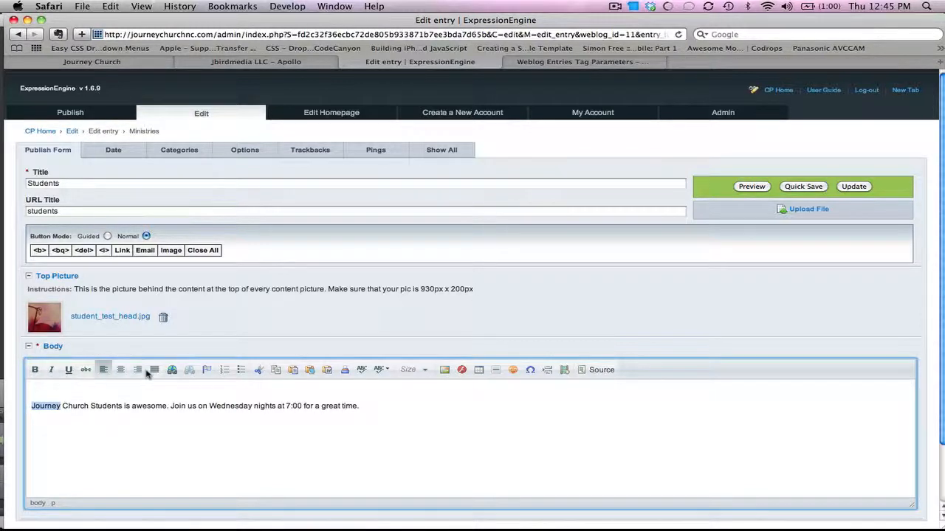
Select the word "Journey" in the body, view the Link dialog for it and cancel
click(63, 408)
double_click(59, 408)
click(172, 371)
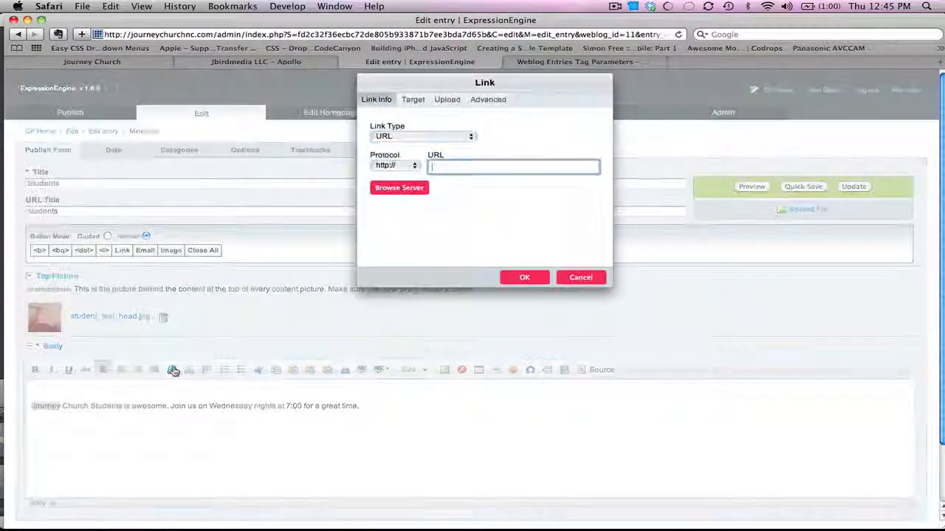
click(561, 277)
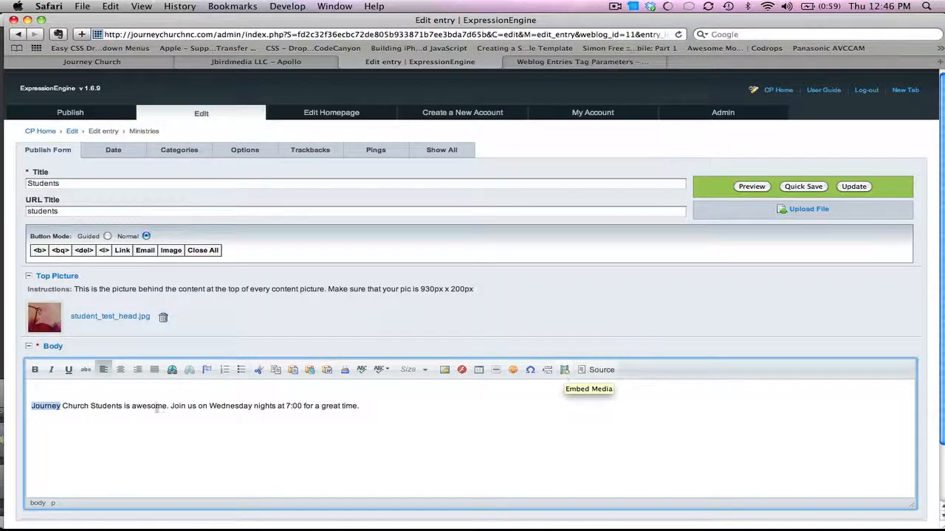
Open the Embed Media dialog for the empty line above the body sentence, ready for embed code
click(55, 389)
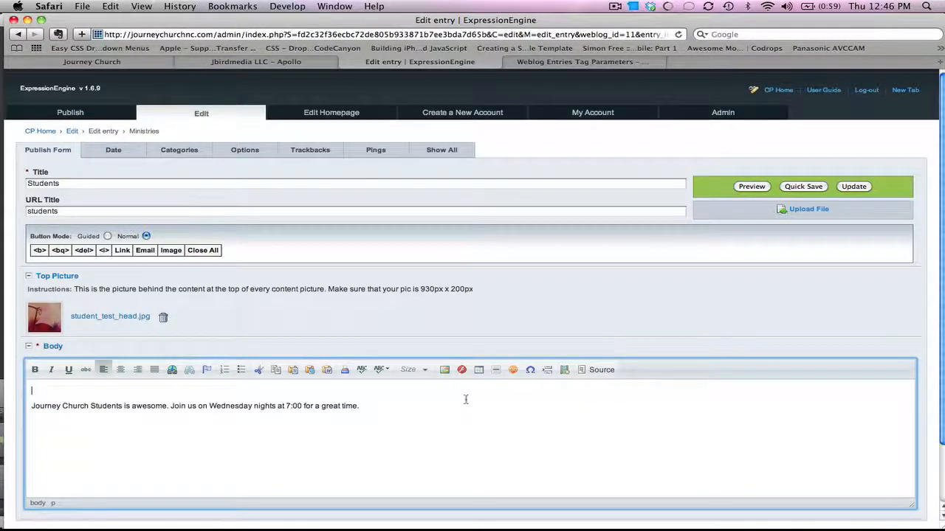
click(565, 371)
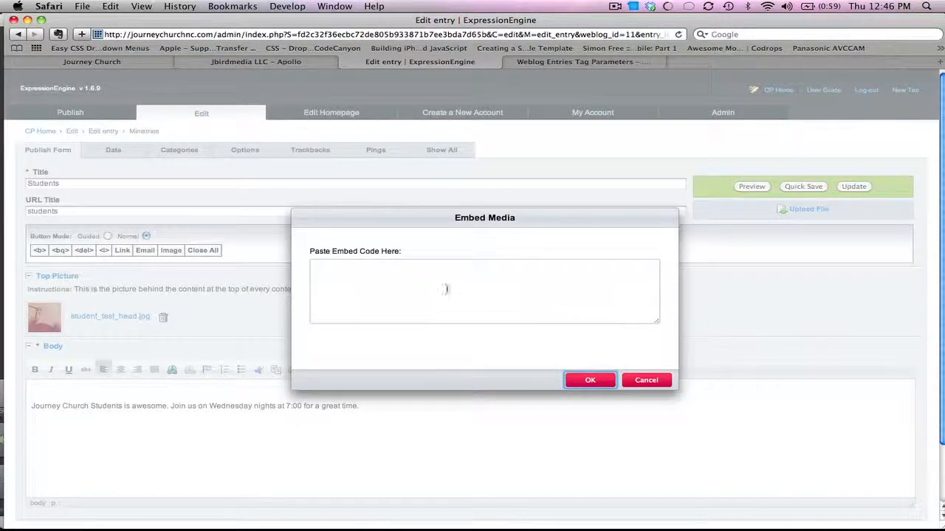
click(421, 280)
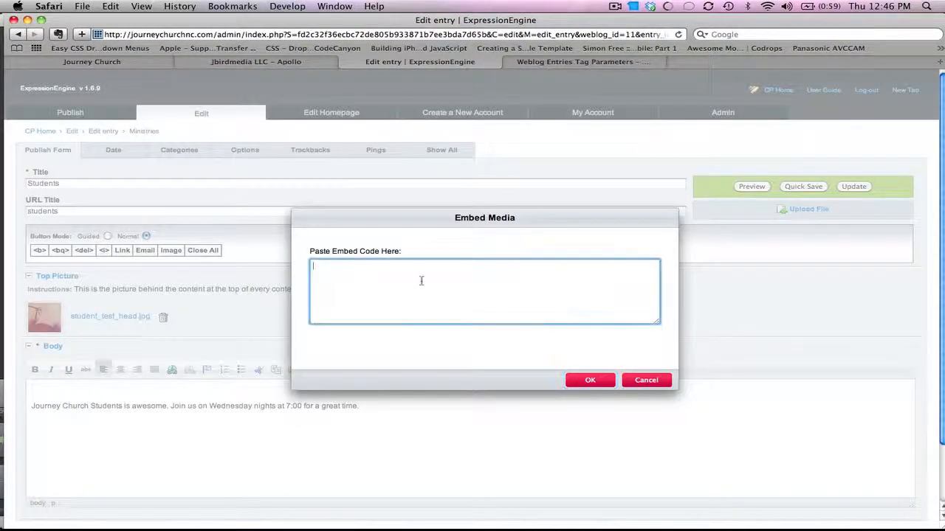
Go to youtube.com, open the uploaded Bruno Mars singing video from jbirdmedia and copy its embed code
click(630, 62)
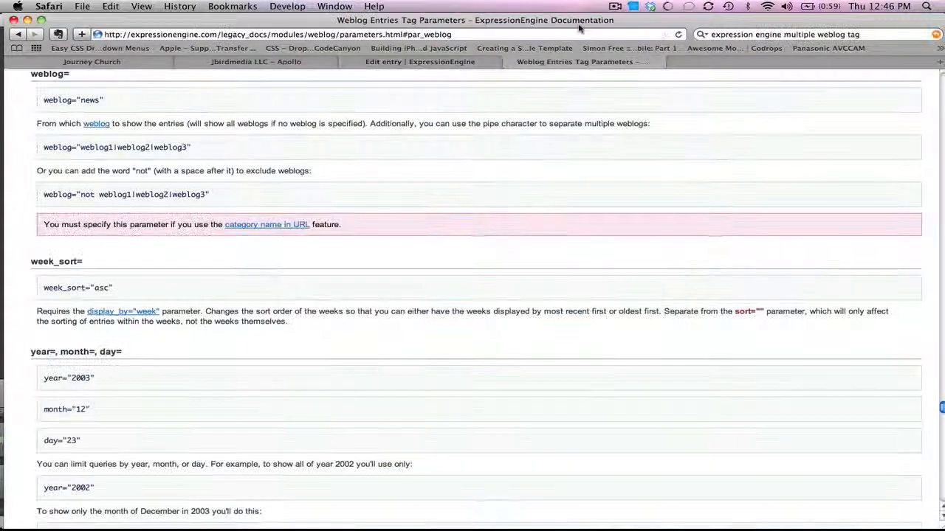
click(579, 34)
text(youtube.com/)
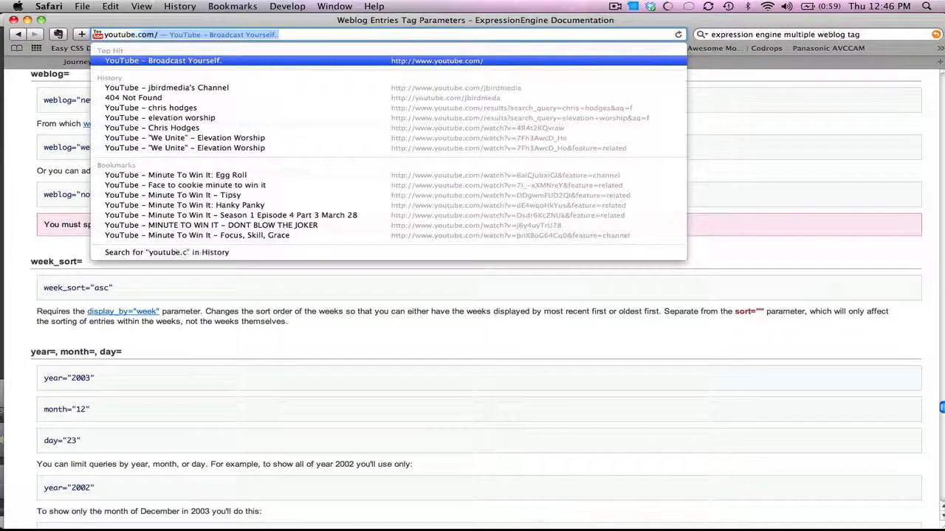
key(Return)
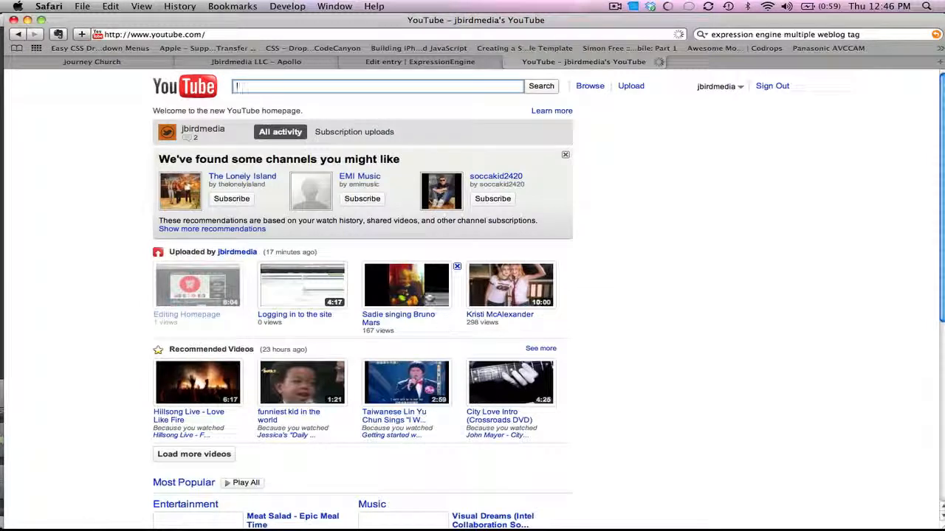
click(412, 288)
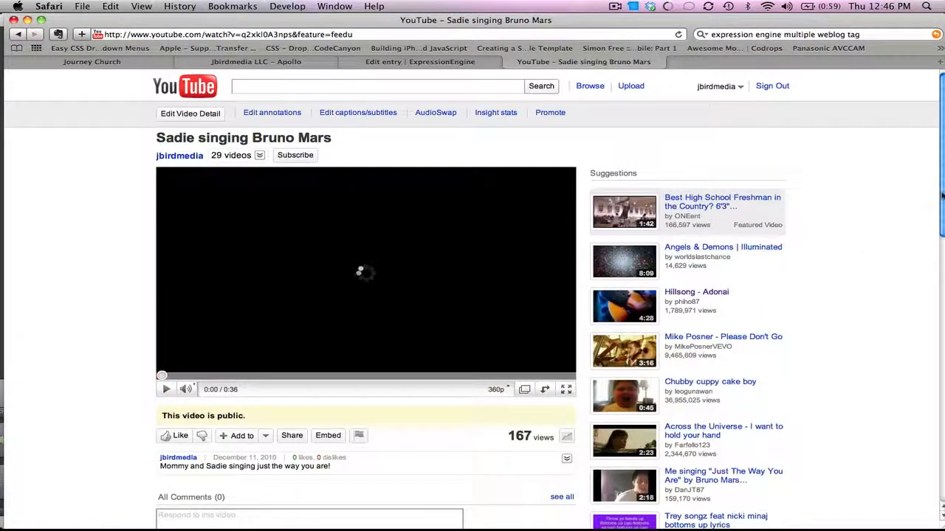
scroll(937, 251, down, 3)
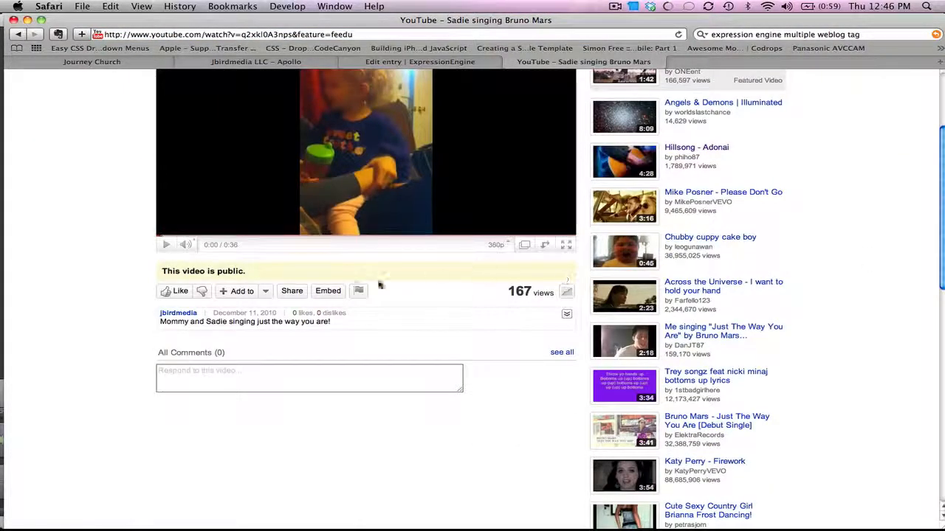
click(328, 291)
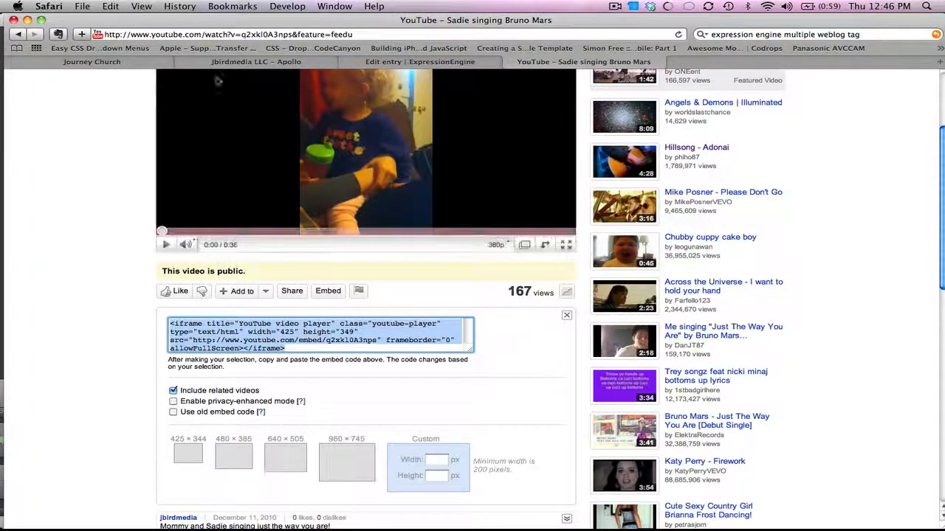
Embed the YouTube video in the Students entry's body by pasting the copied 425 by 349 iframe code into Embed Media
click(362, 62)
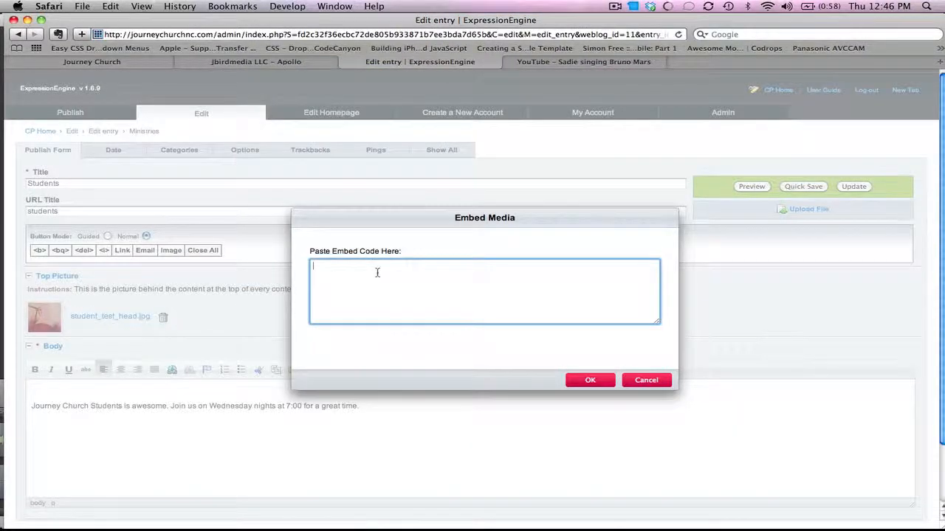
text(<iframe title="YouTube video player" class="youtube-player" type="text/html" width="425" height="349" src="http://www.youtube.com/embed/q2xk10A3nps" frameborder="0" allowFullScreen></iframe>)
click(590, 381)
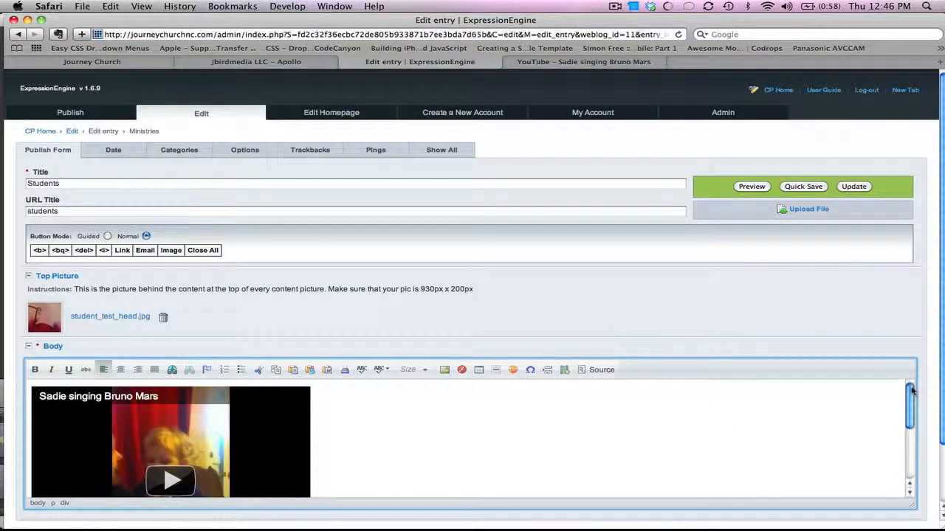
Add an empty line between the embedded video and the body sentence, and update the Students entry
drag(915, 394, 914, 459)
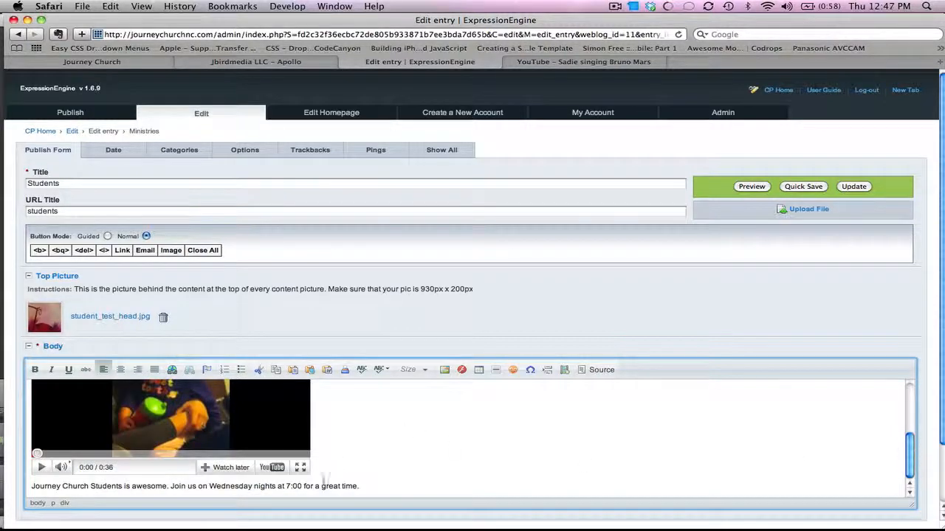
key(Return)
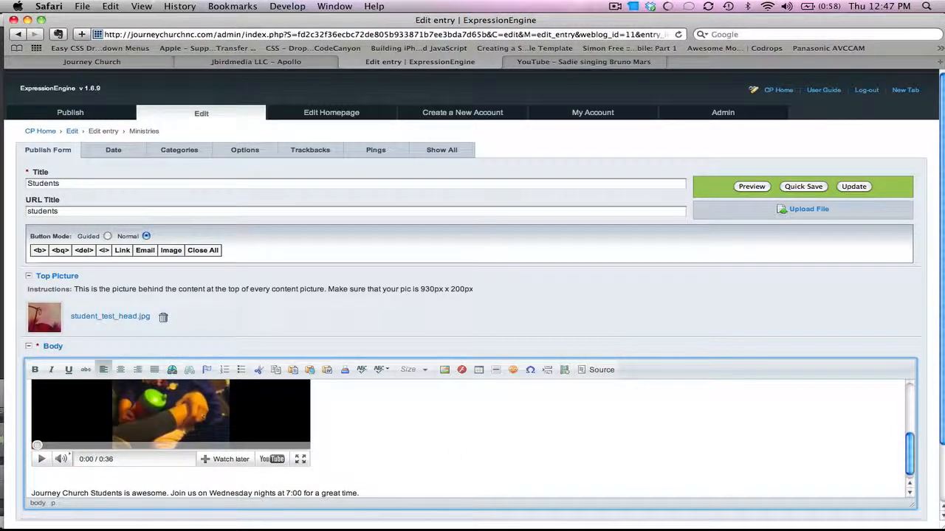
click(853, 186)
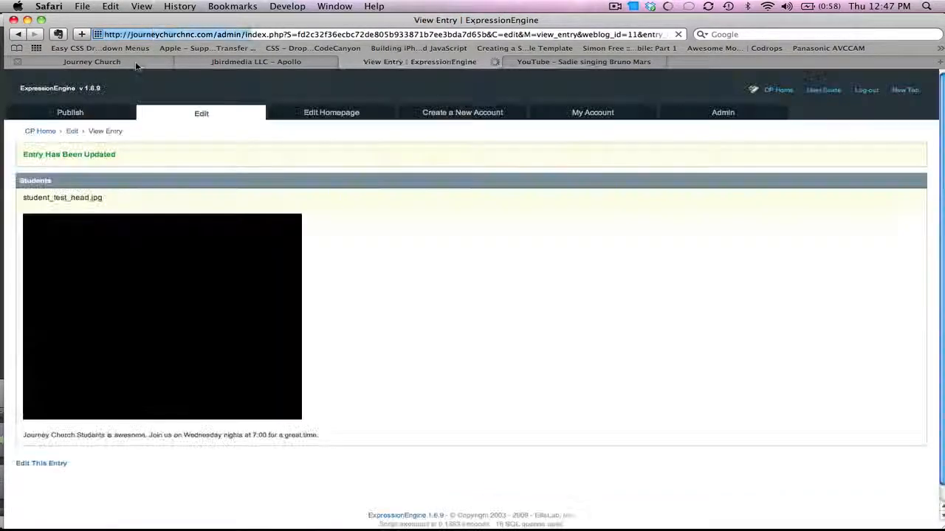
Reload the public Students page and play the embedded video to check it
key(super+shift+bracketleft)
key(super+shift+bracketleft)
click(677, 34)
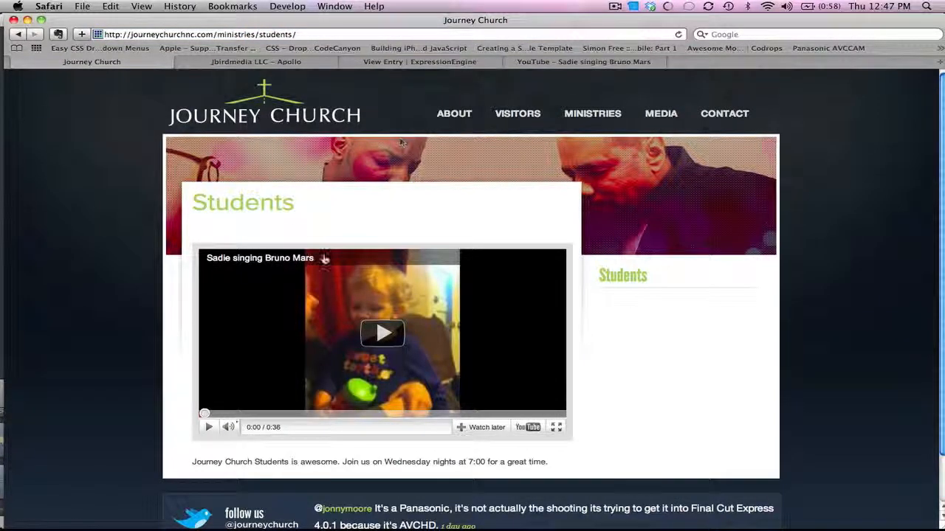
click(382, 335)
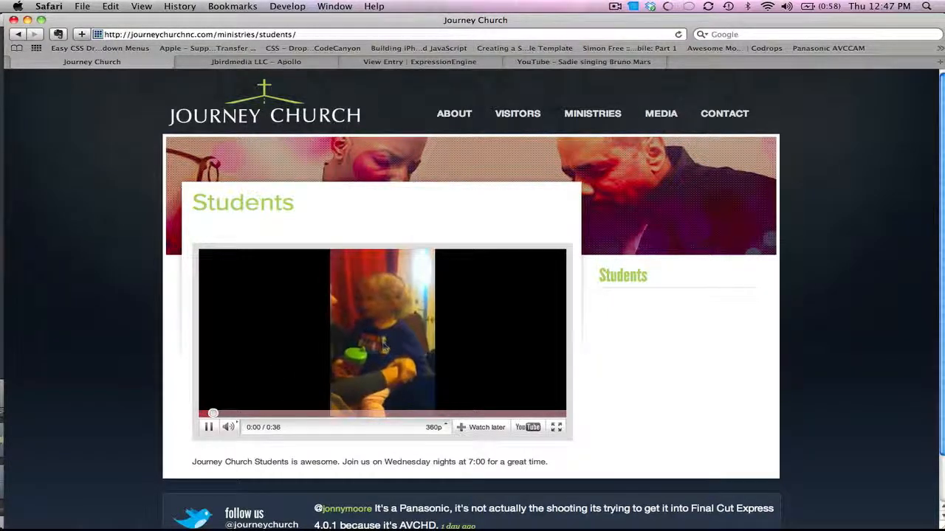
Pause the video on the public Students page and open the Students entry for editing in ExpressionEngine
click(210, 427)
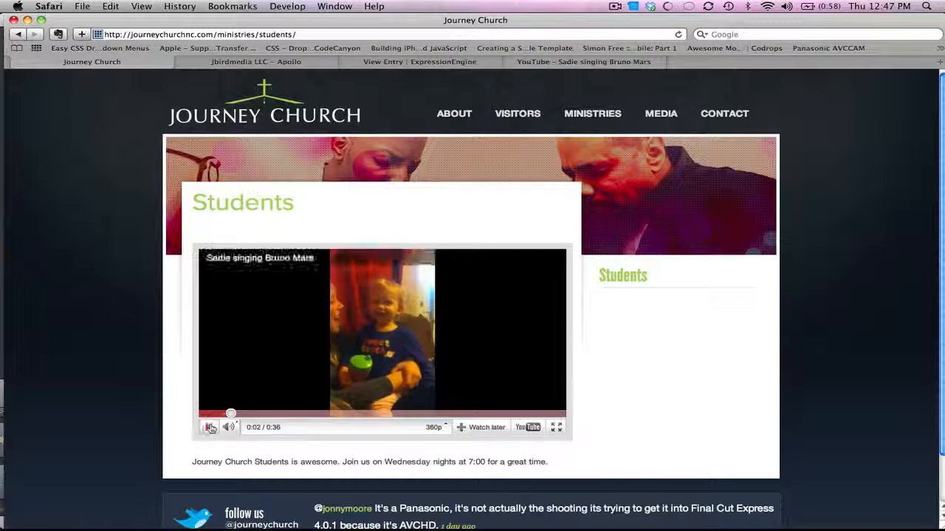
key(ctrl+Tab)
key(ctrl+Tab)
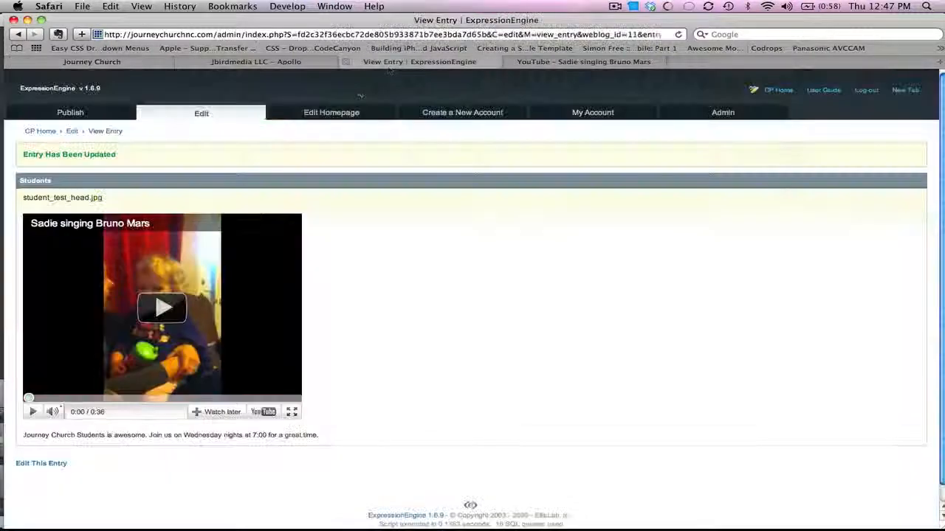
click(42, 463)
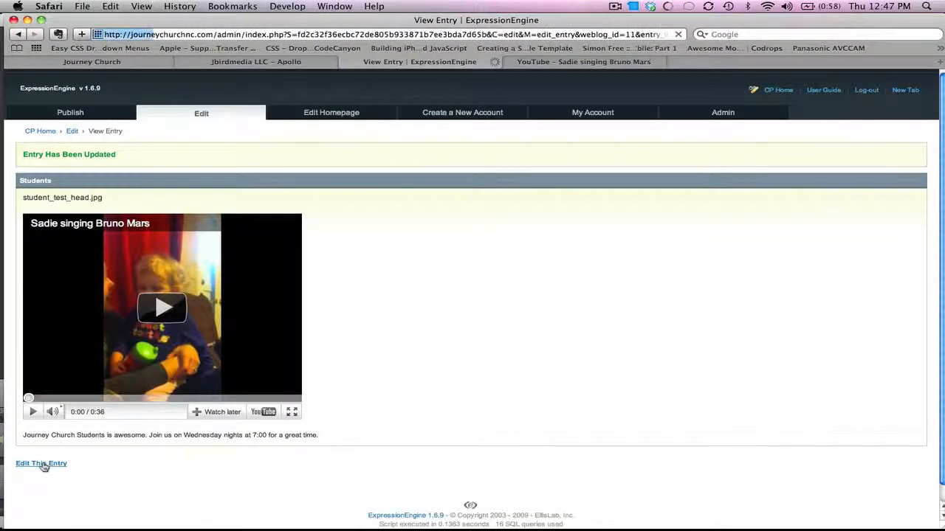
scroll(941, 293, down, 2)
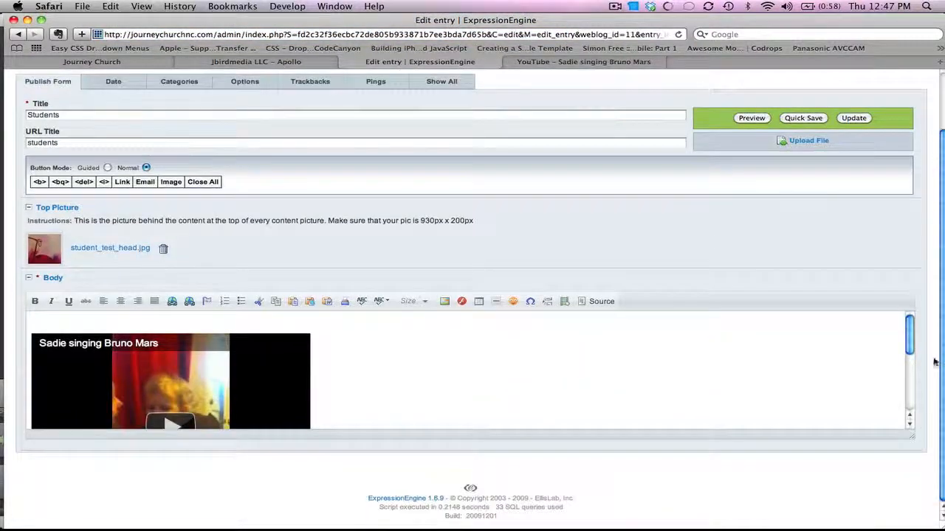
drag(912, 351, 910, 391)
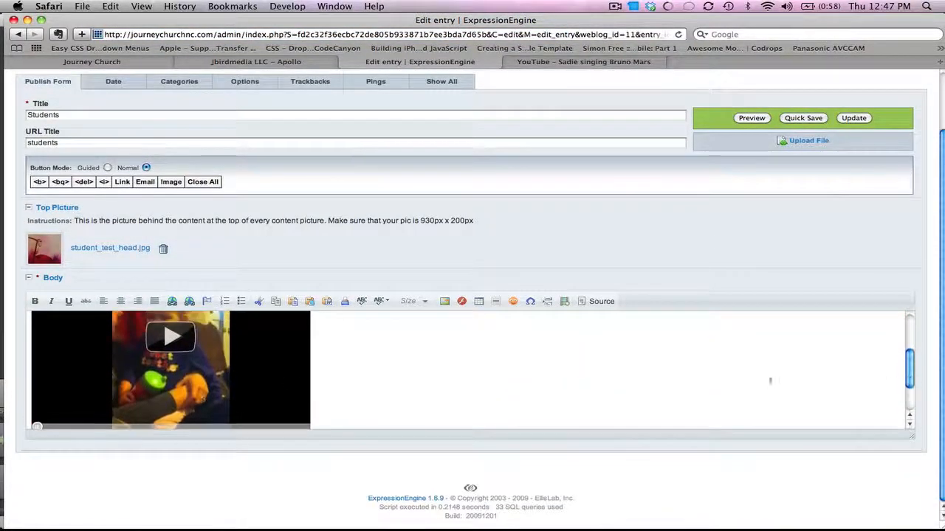
Delete the embedded video and one of the empty lines above the sentence in the Students entry's body
click(137, 61)
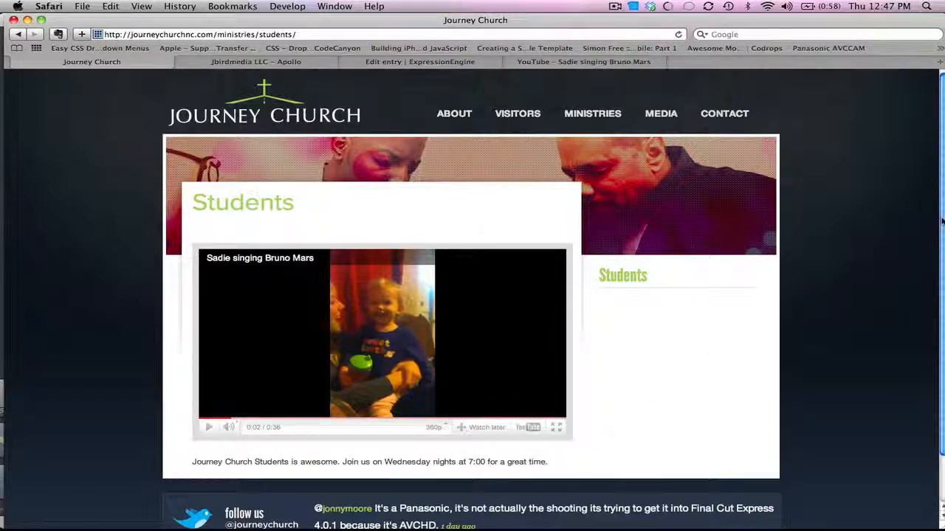
scroll(942, 221, down, 2)
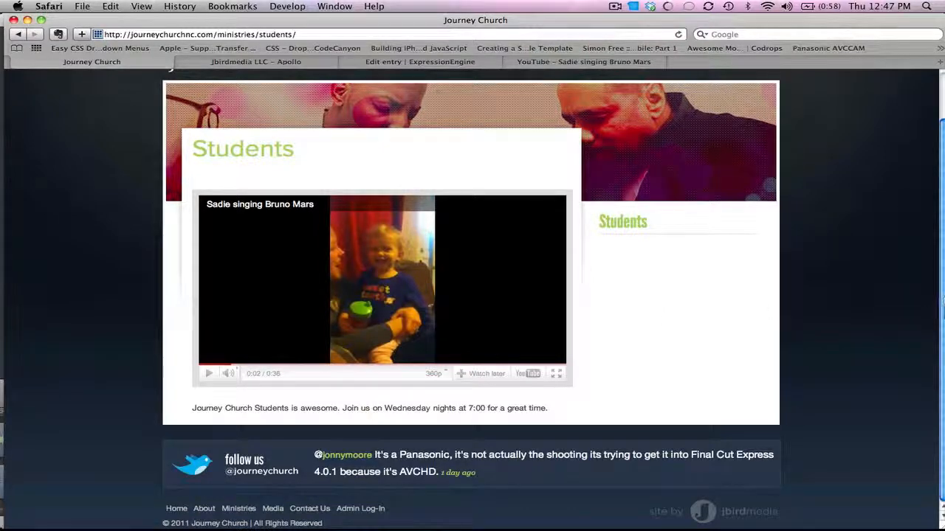
drag(943, 284, 940, 234)
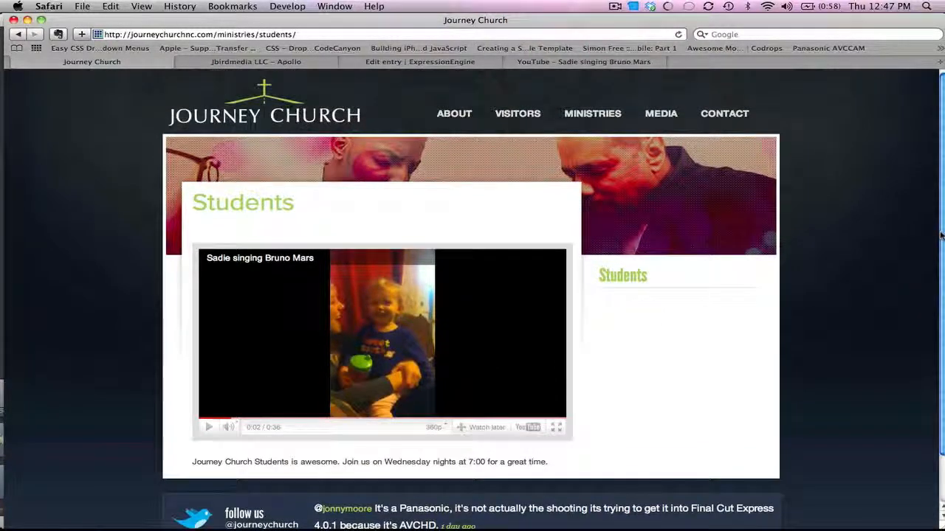
click(397, 63)
click(338, 355)
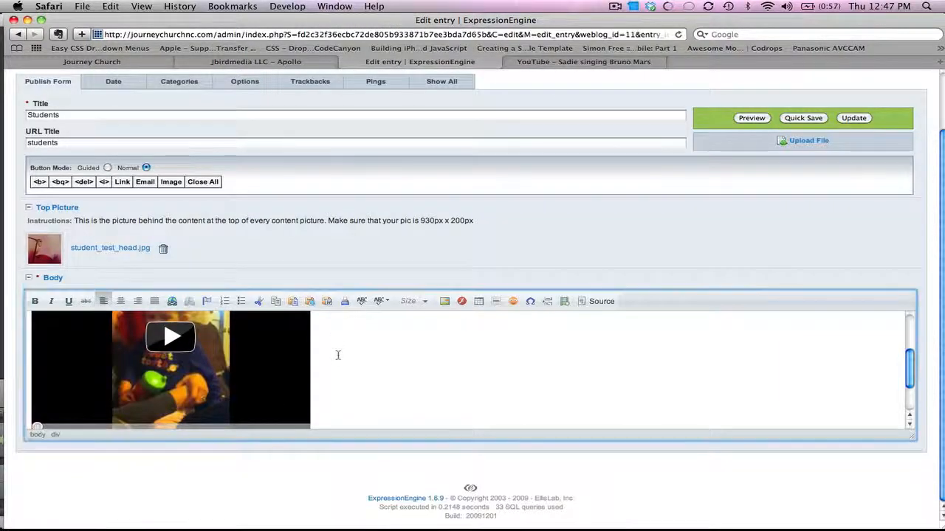
key(BackSpace)
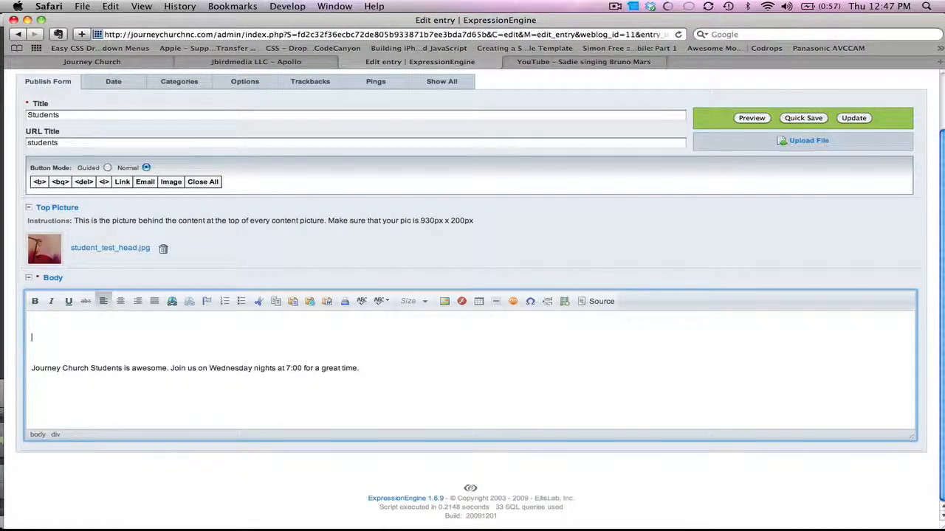
key(BackSpace)
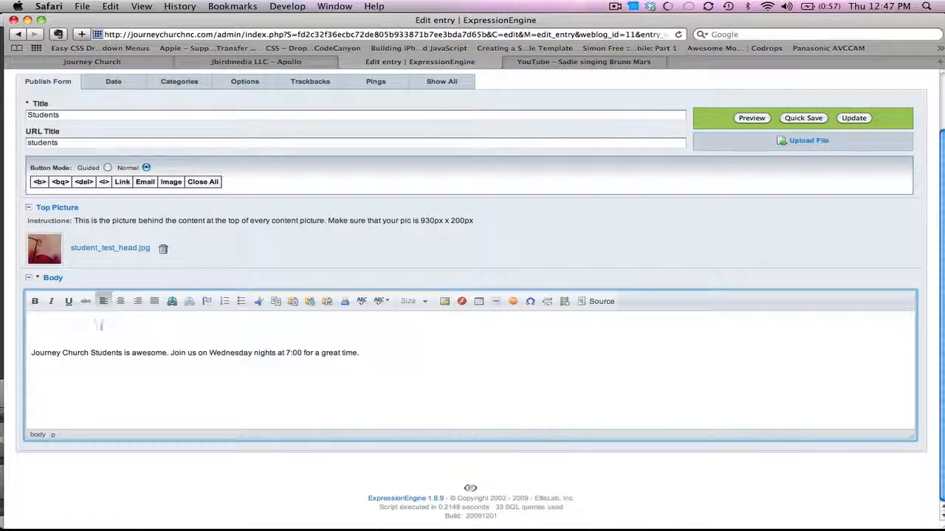
Upload the Smashed-Glass picture from the Desktop to the server as a new image for the Students entry's body
click(445, 302)
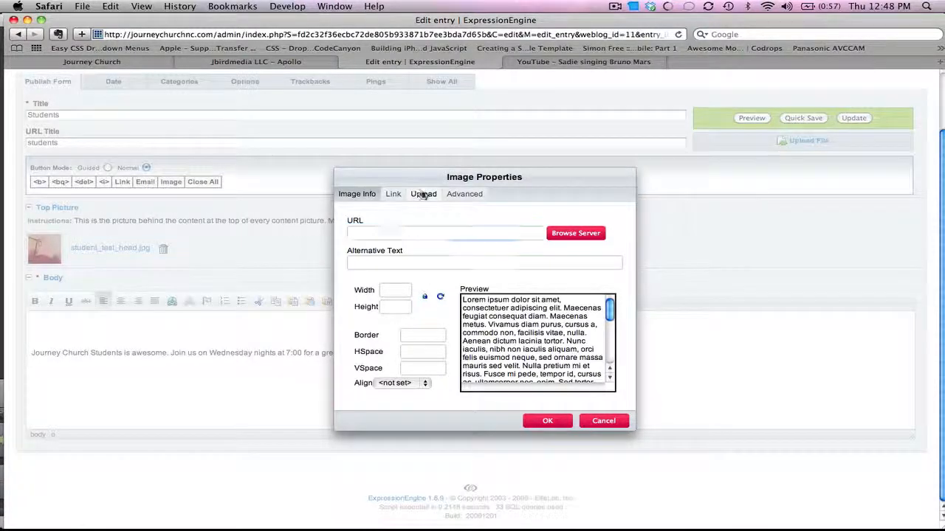
click(422, 193)
click(375, 233)
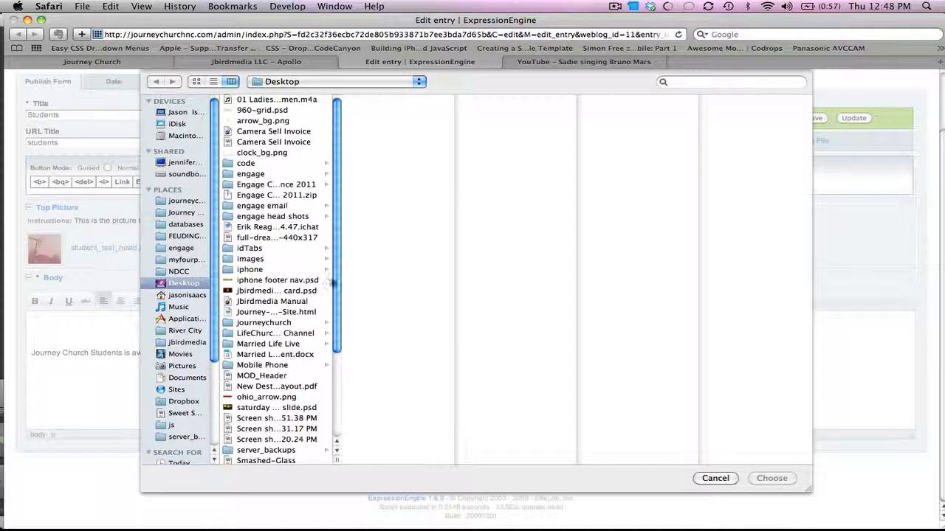
drag(333, 284, 341, 341)
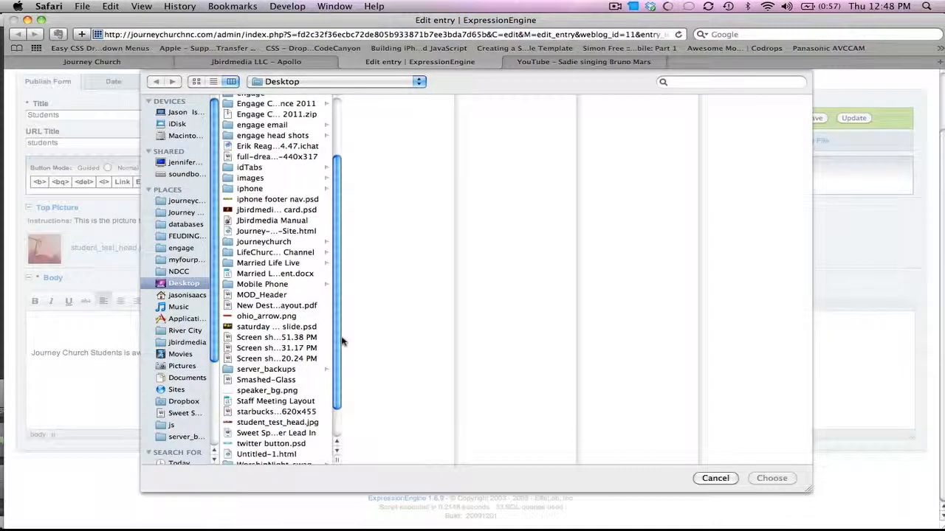
drag(342, 341, 342, 363)
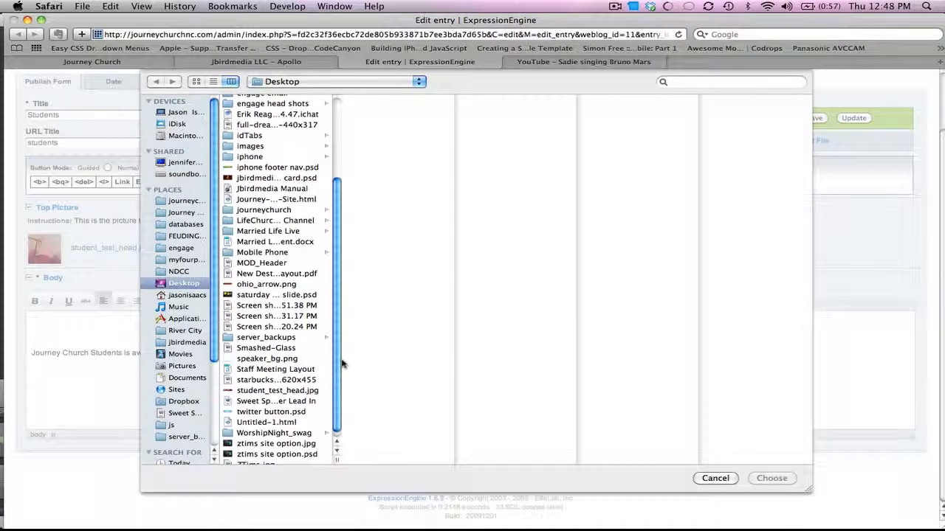
click(295, 348)
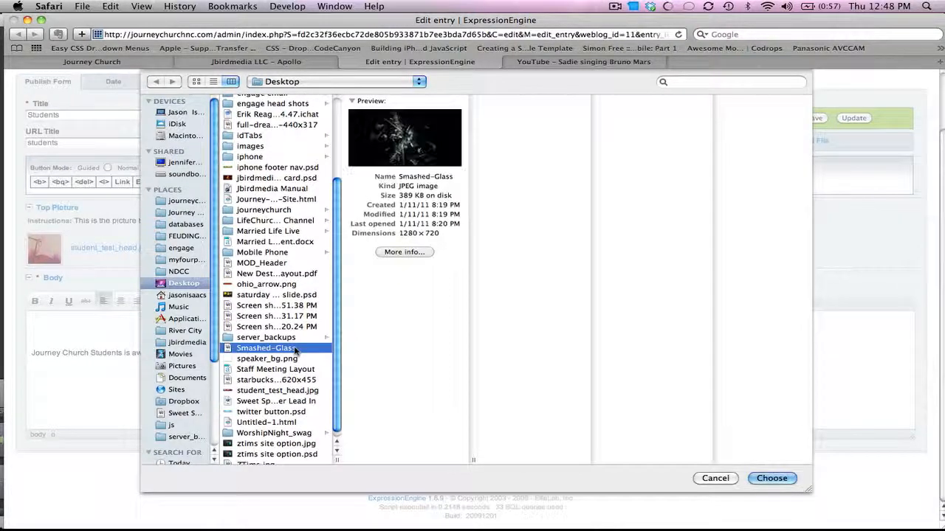
click(772, 478)
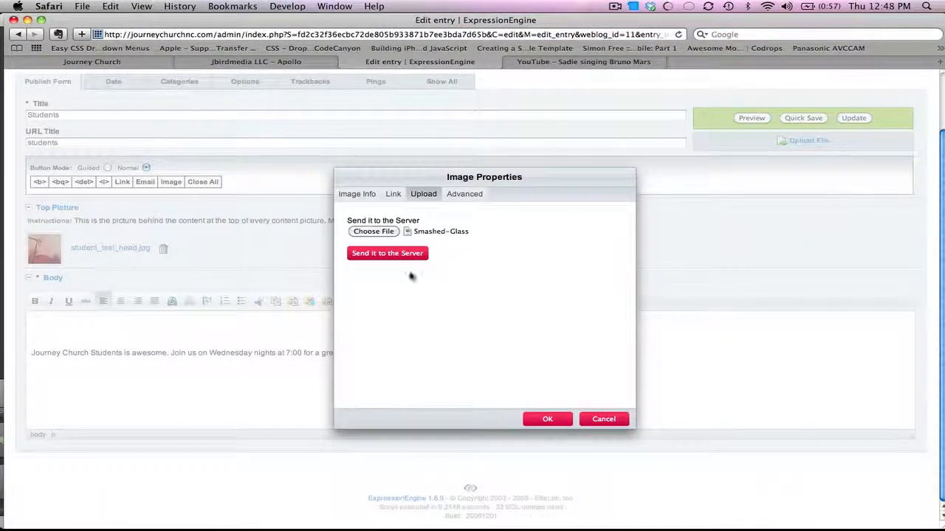
click(393, 253)
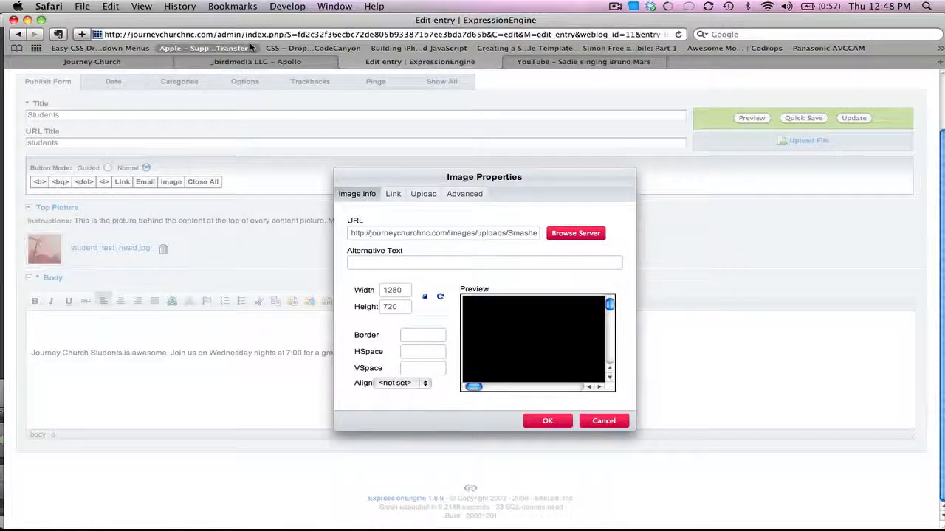
Insert the uploaded Smashed-Glass image into the body at 1280 by 720 and update the Students entry
click(151, 66)
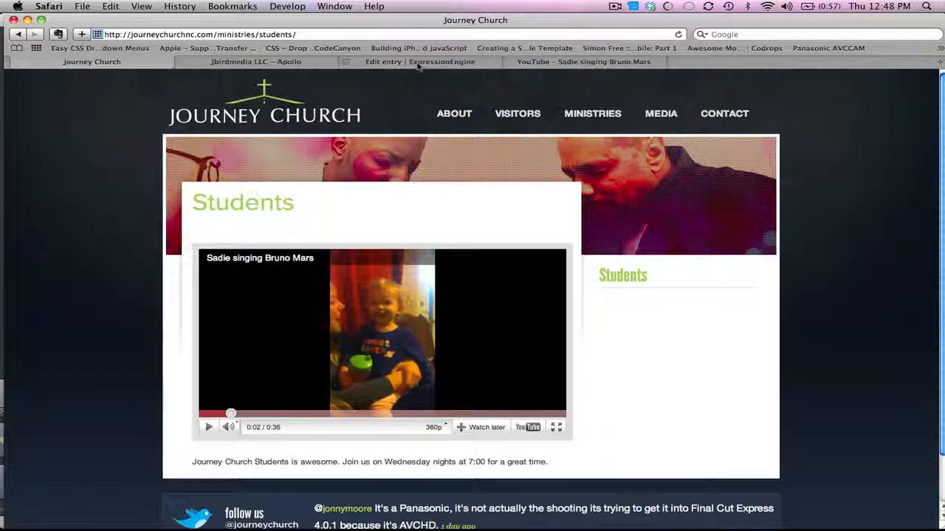
click(380, 64)
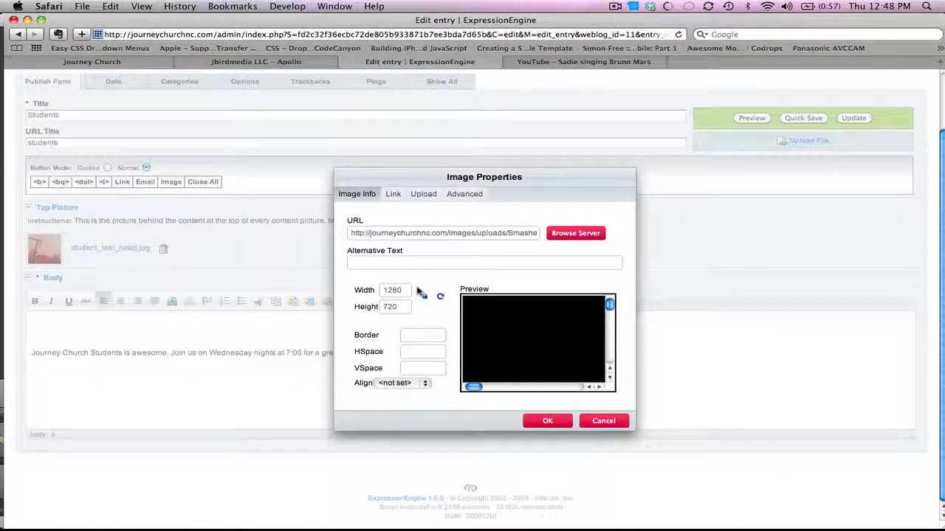
click(541, 421)
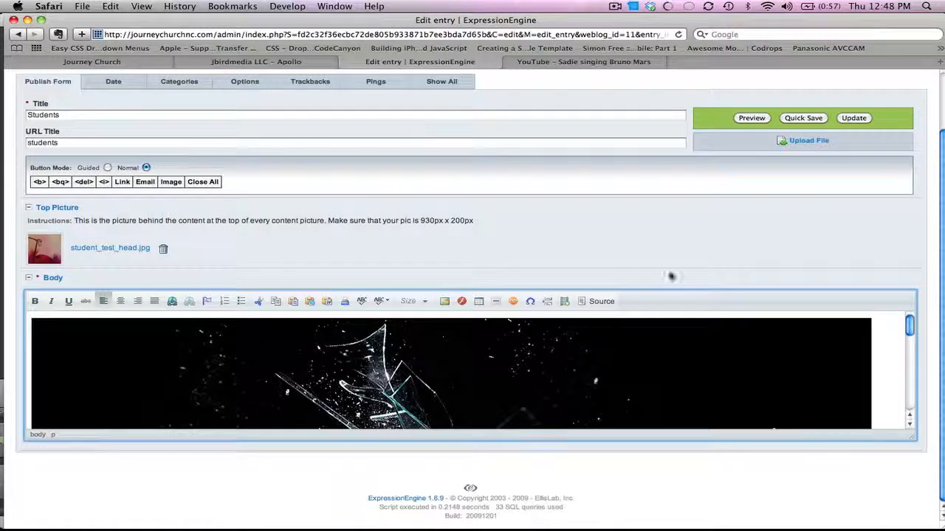
click(853, 118)
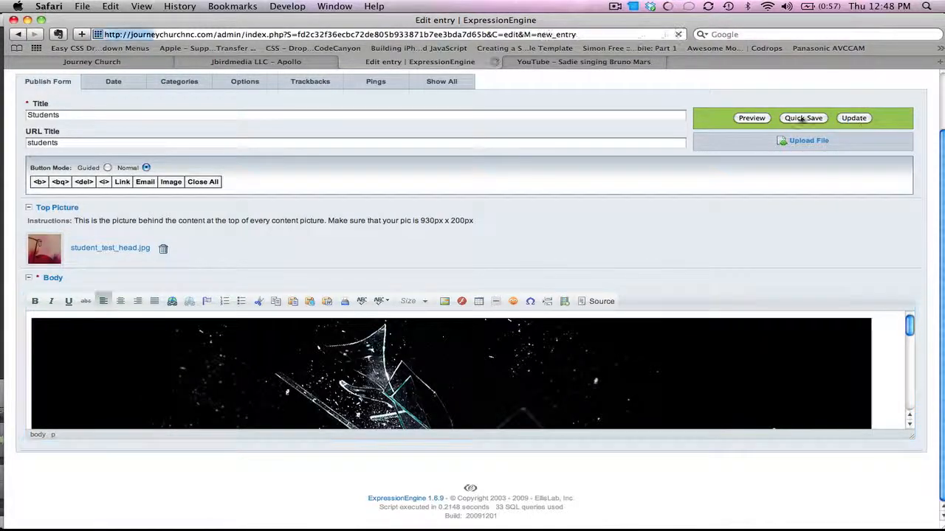
Reload the public Students page and check how the inserted image fits the layout
click(141, 62)
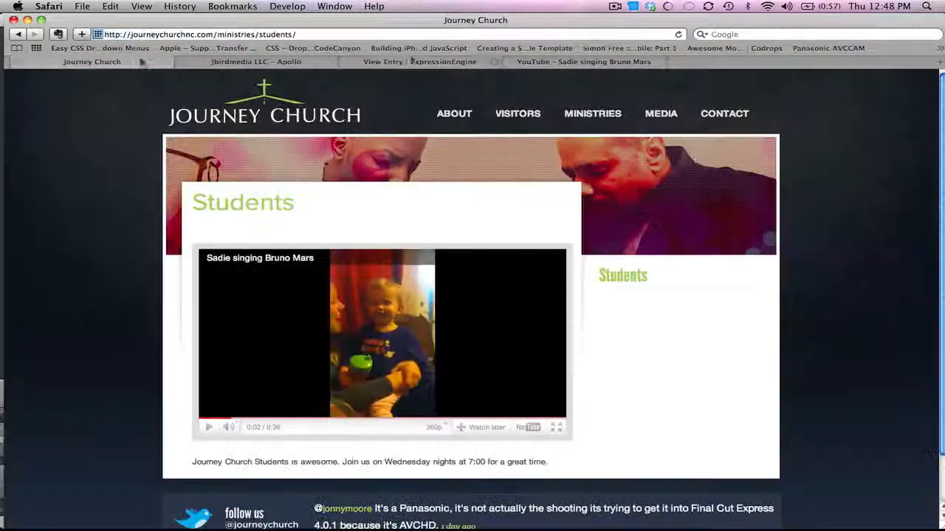
click(679, 35)
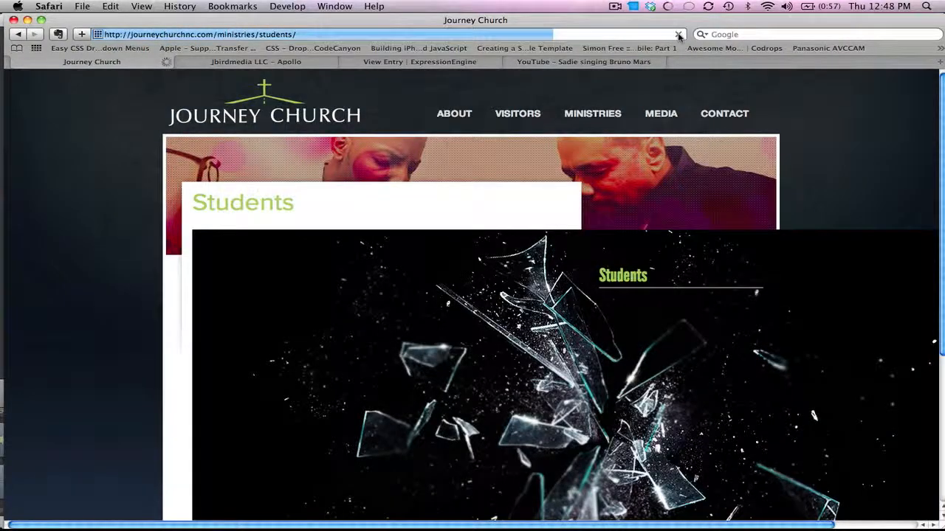
drag(941, 205, 935, 42)
Reopen the Students entry for editing and go to its body
click(417, 62)
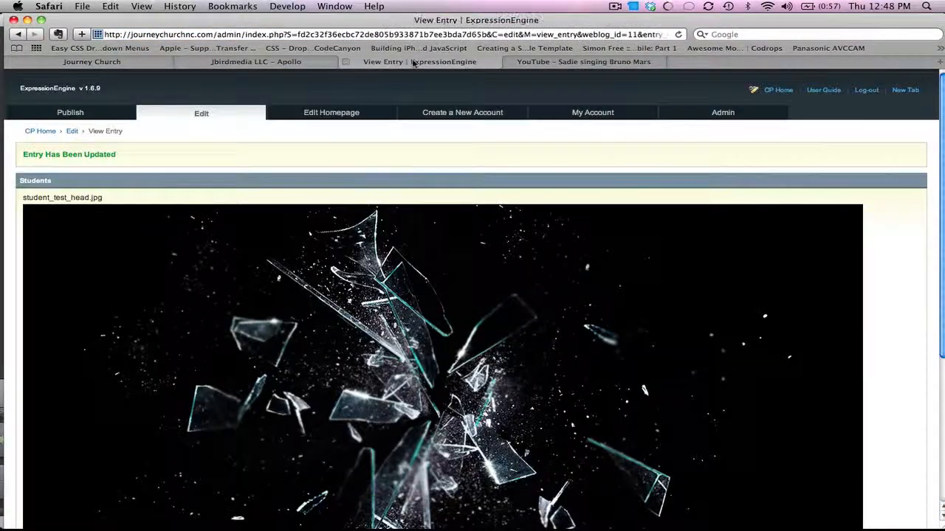
scroll(821, 191, down, 5)
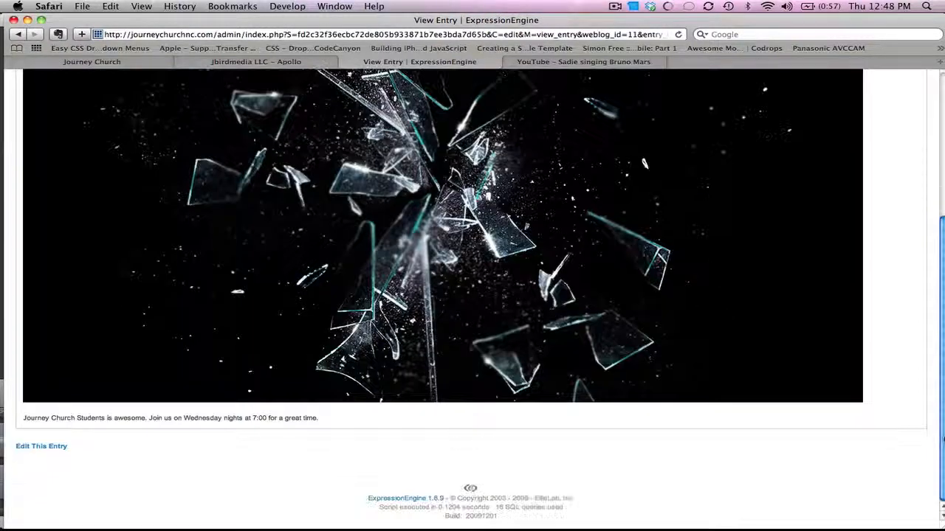
click(59, 448)
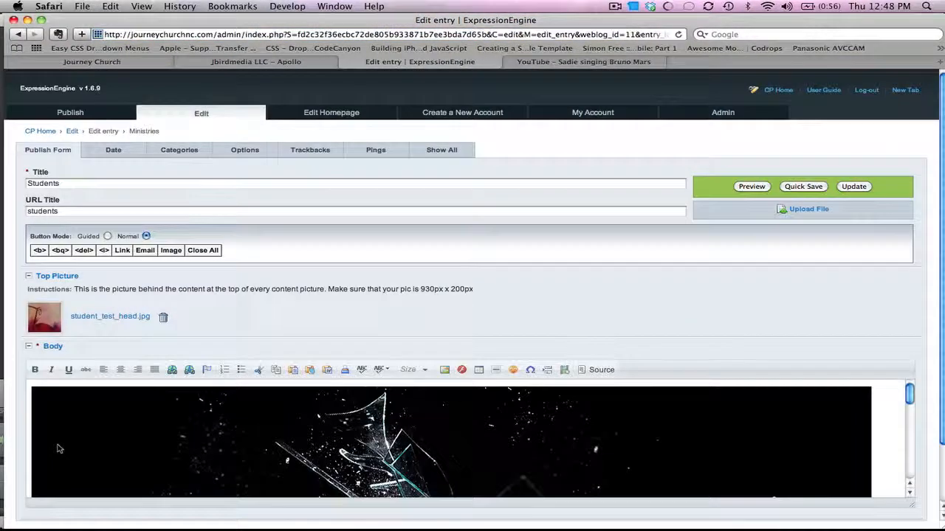
scroll(708, 354, down, 2)
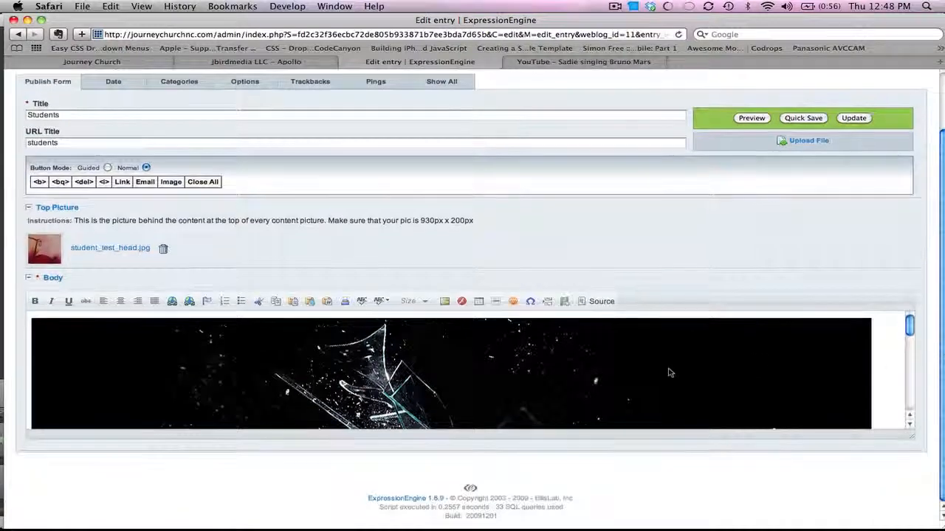
Resize the body's Smashed-Glass image to a width of 550 and a height of 309 with the ratio locked
click(669, 372)
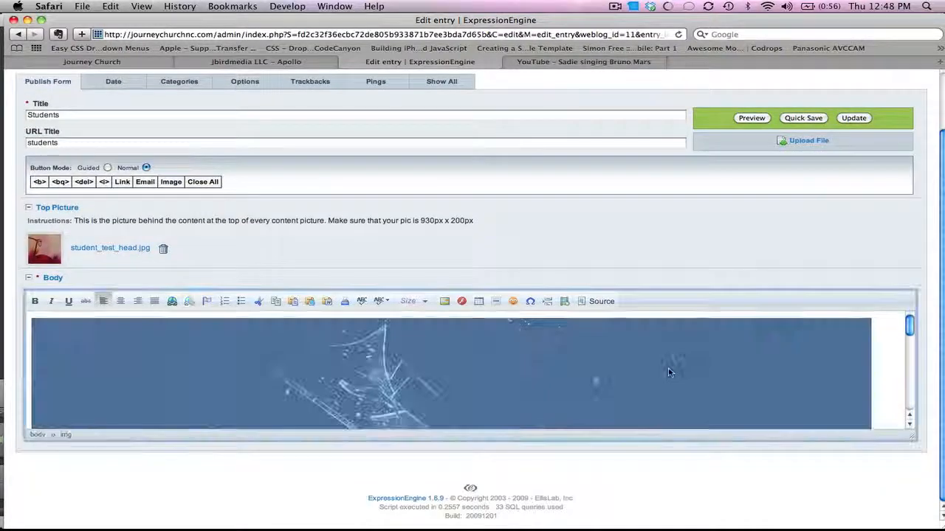
click(445, 303)
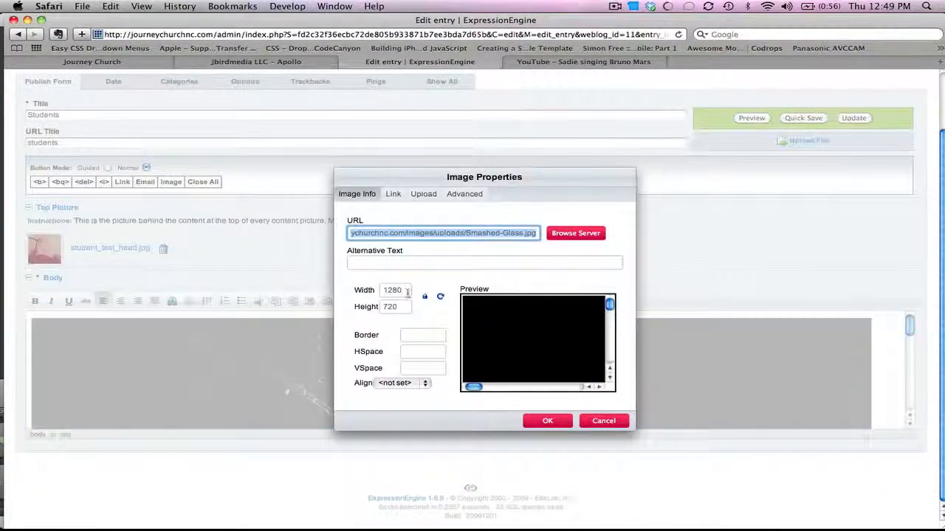
text(550)
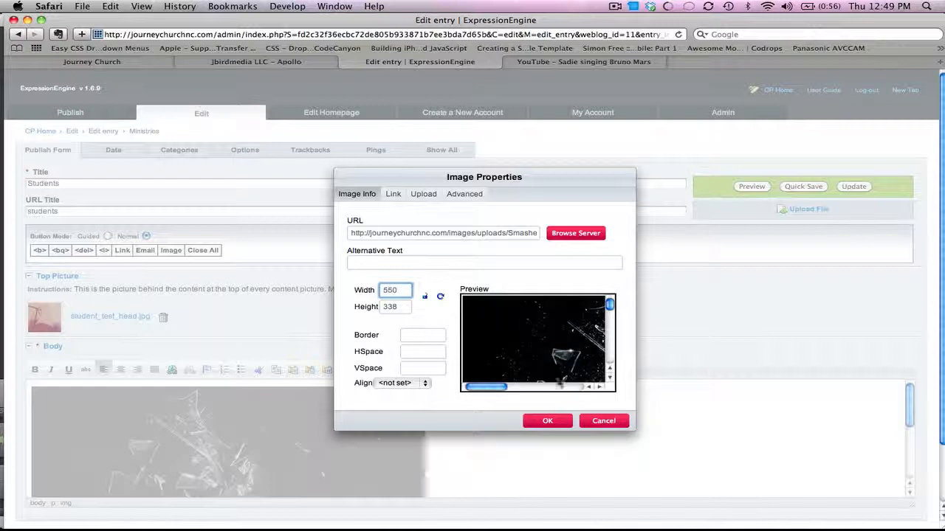
click(451, 283)
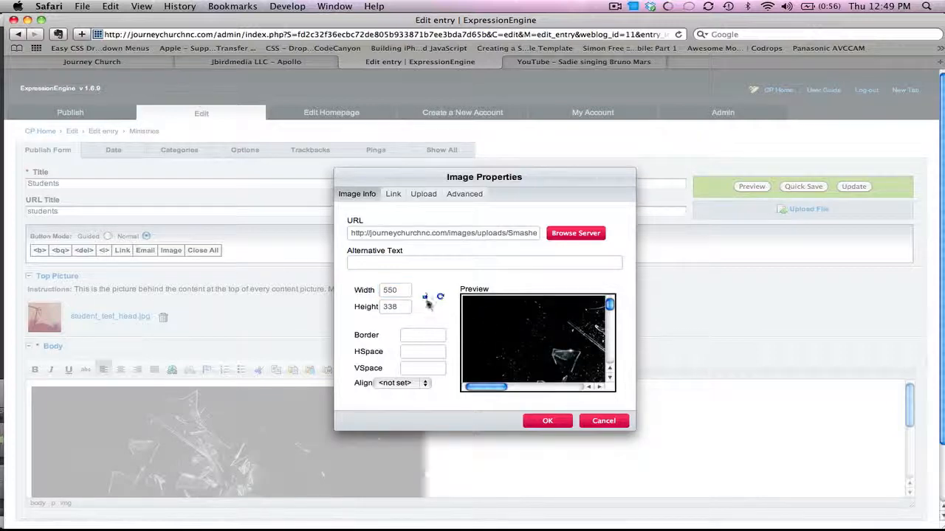
click(424, 297)
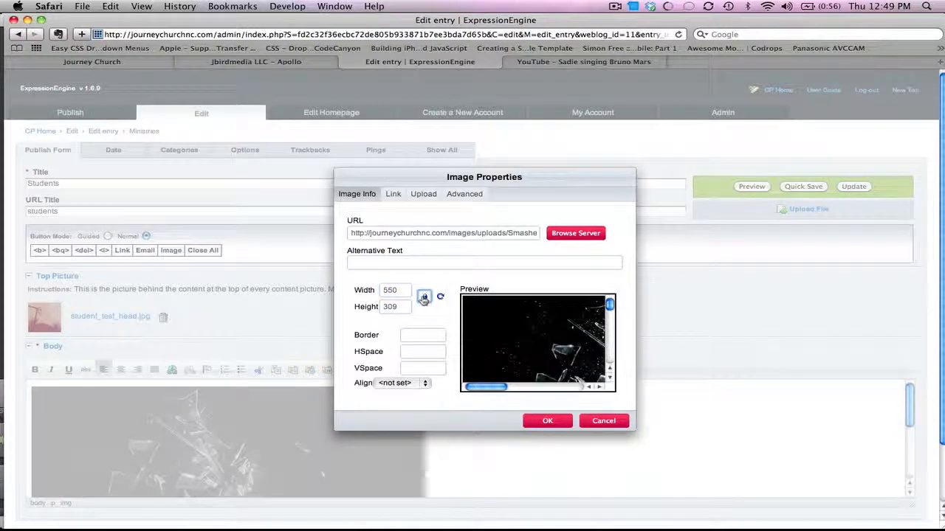
click(546, 421)
Update the Students entry and view the resized image on the public Students page
click(853, 186)
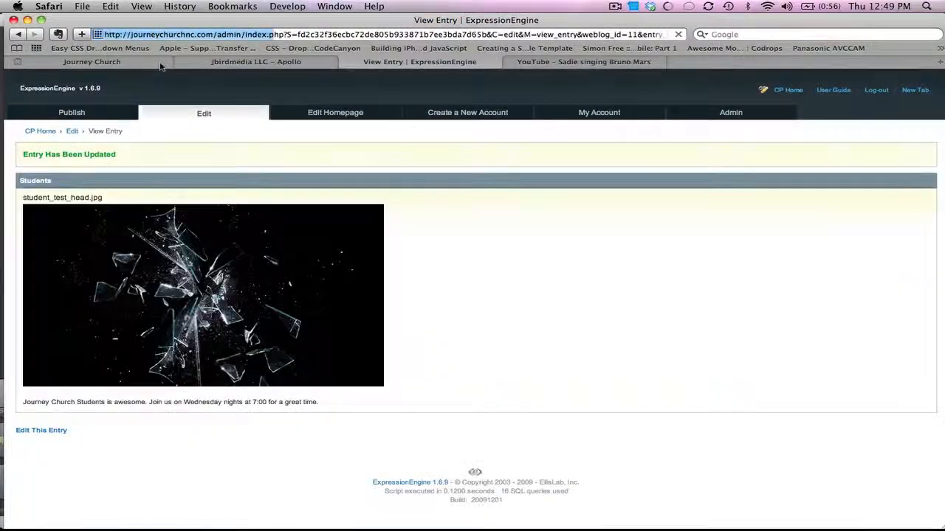
click(161, 64)
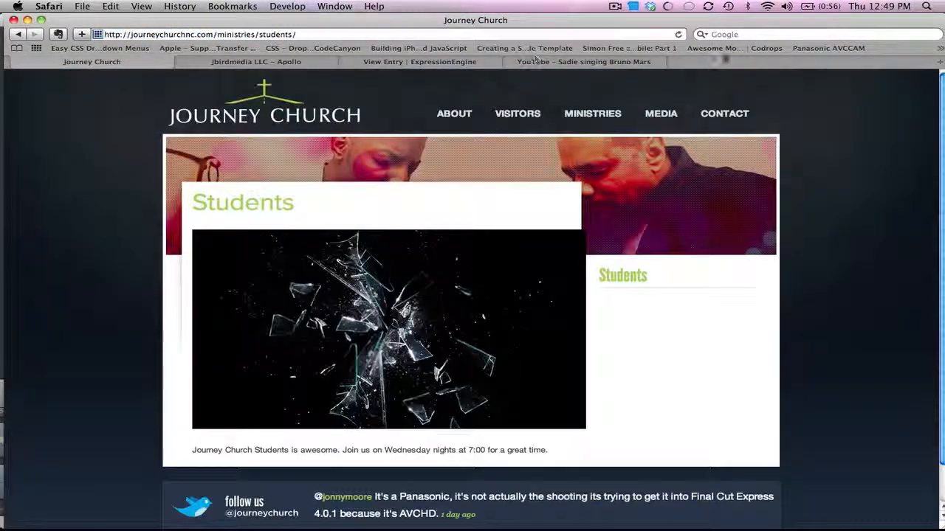
Reload the public Students page and check how the resized image fits the content column
click(677, 34)
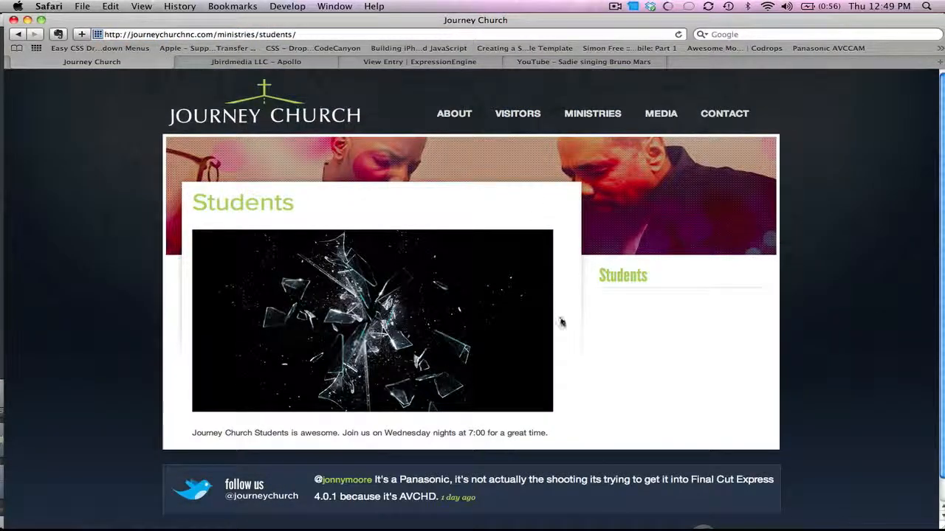
scroll(472, 295, down, 1)
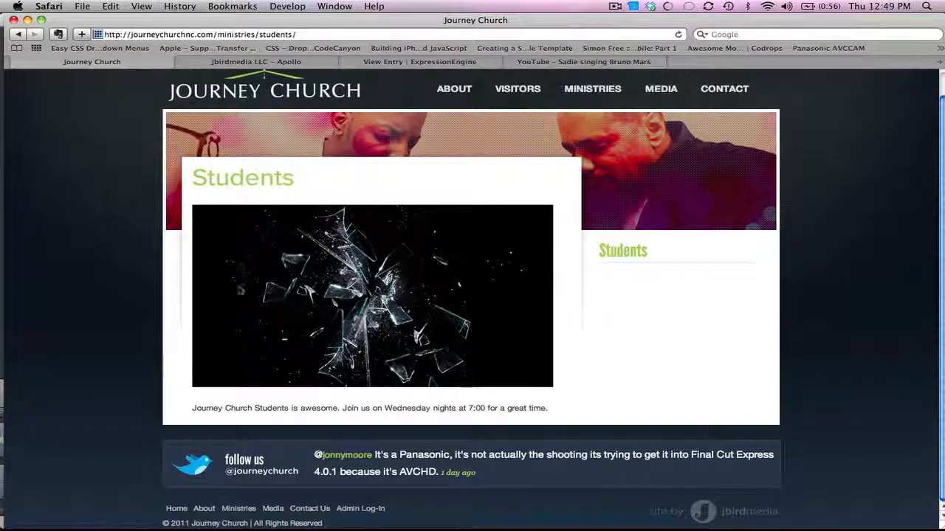
Return to the updated Students entry in the admin, reopen it for editing and review its body content
key(super+shift+Right)
key(super+shift+Right)
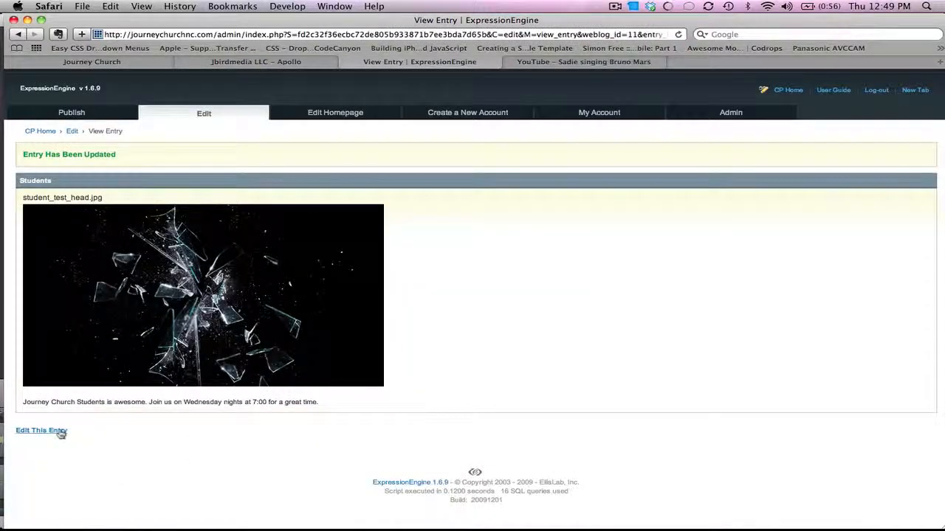
click(61, 432)
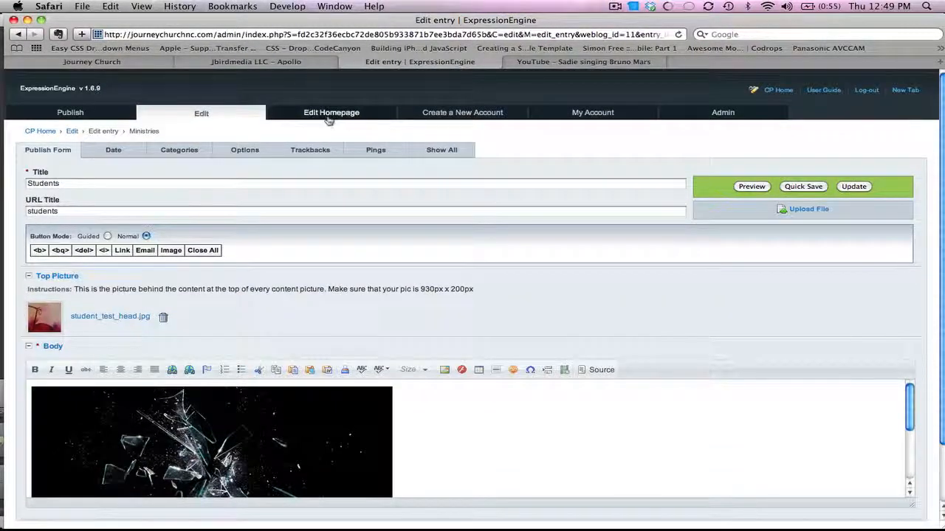
mouse_move(74, 114)
scroll(914, 400, down, 2)
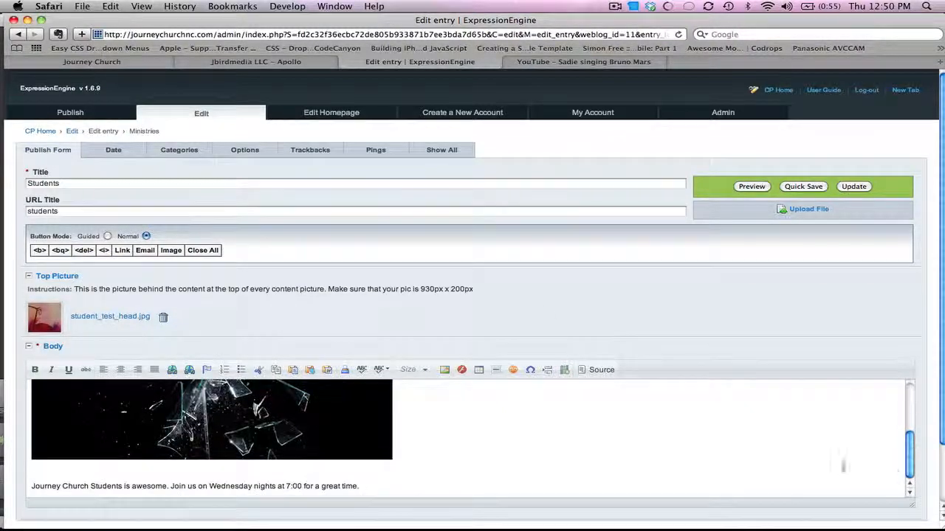
Open the "How do I connect with God?" entry from the entries list and highlight its body content for review
click(200, 116)
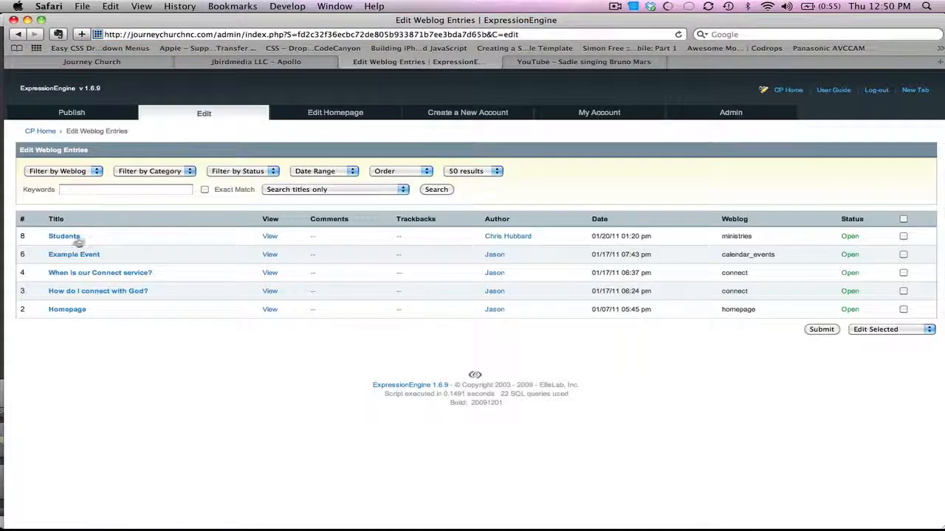
click(82, 293)
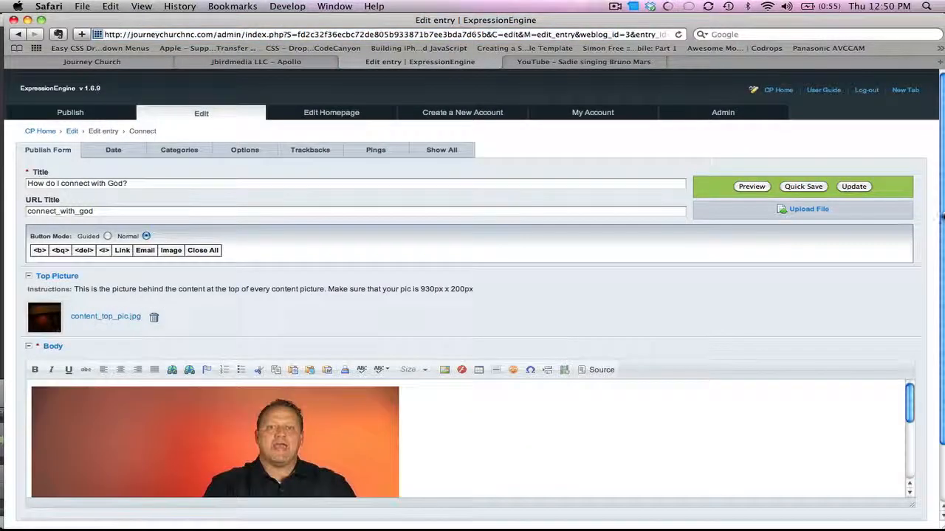
scroll(941, 217, down, 3)
drag(909, 336, 912, 402)
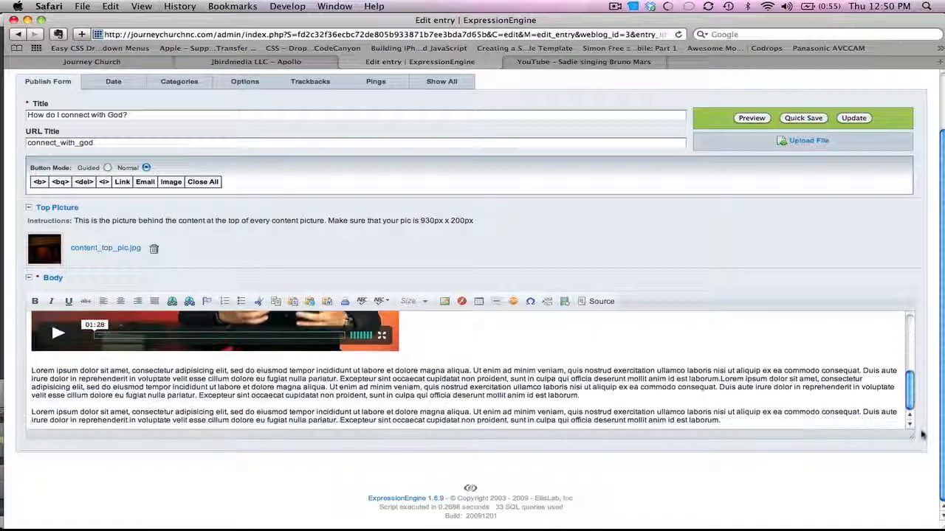
click(738, 426)
key(ctrl+a)
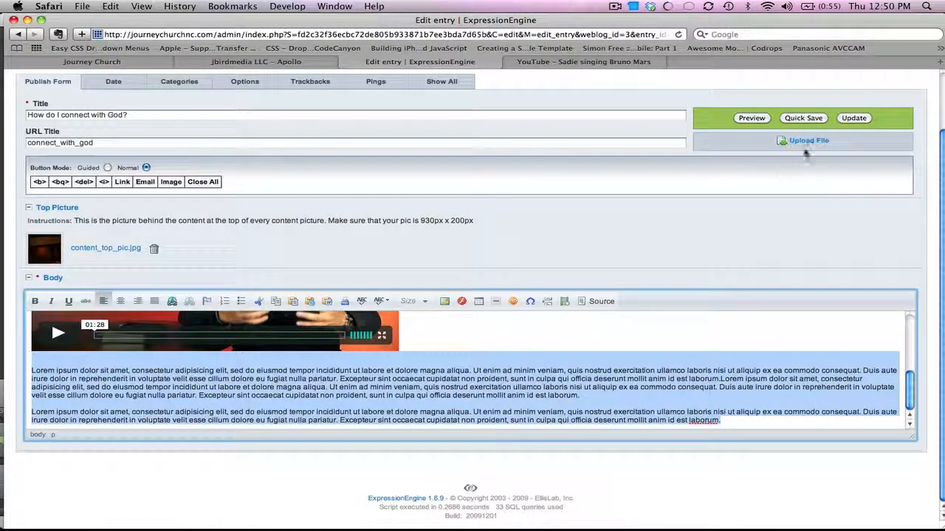
Open the public "How do I connect with God?" page through the homepage's Connect section and examine its title, video and text
click(92, 61)
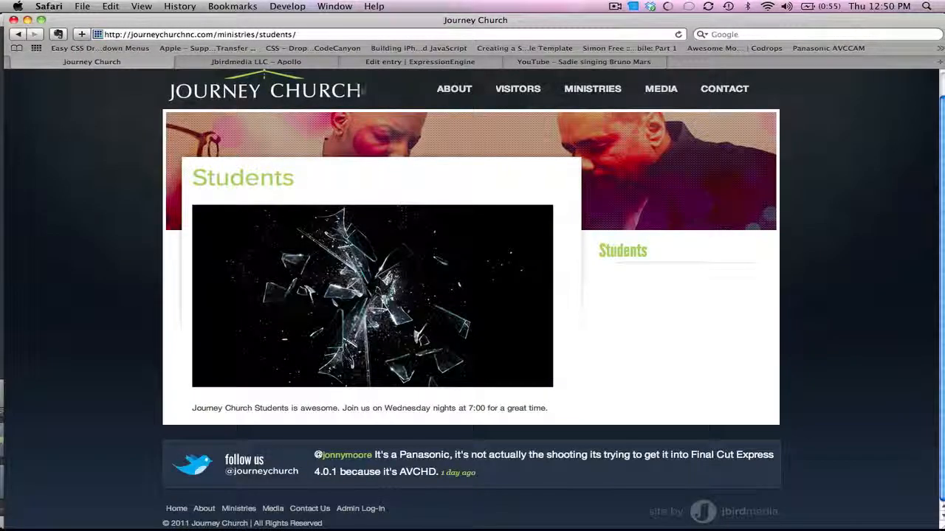
click(295, 102)
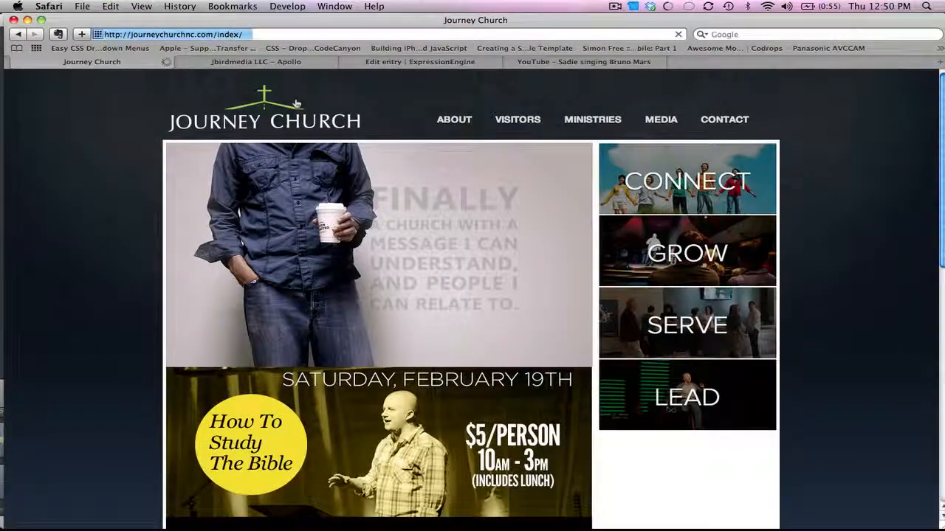
click(674, 185)
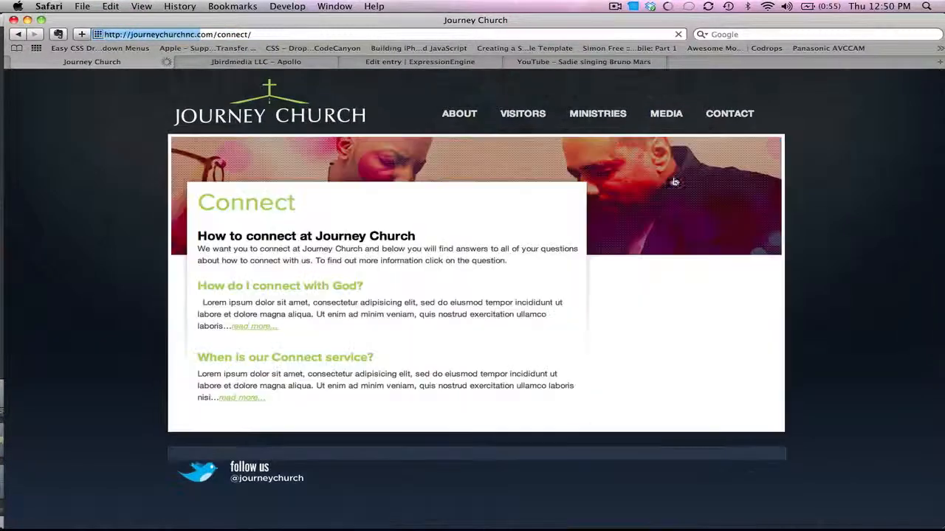
click(317, 293)
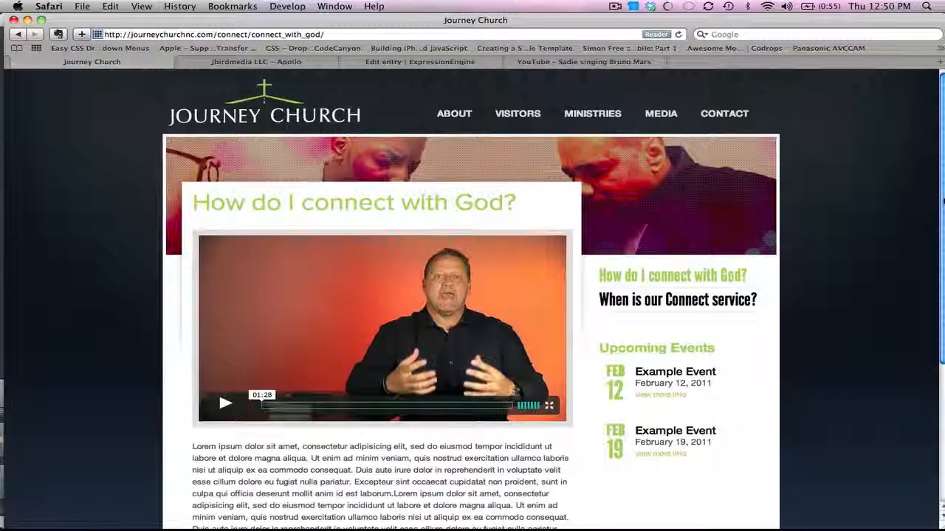
scroll(902, 242, down, 2)
drag(518, 136, 295, 140)
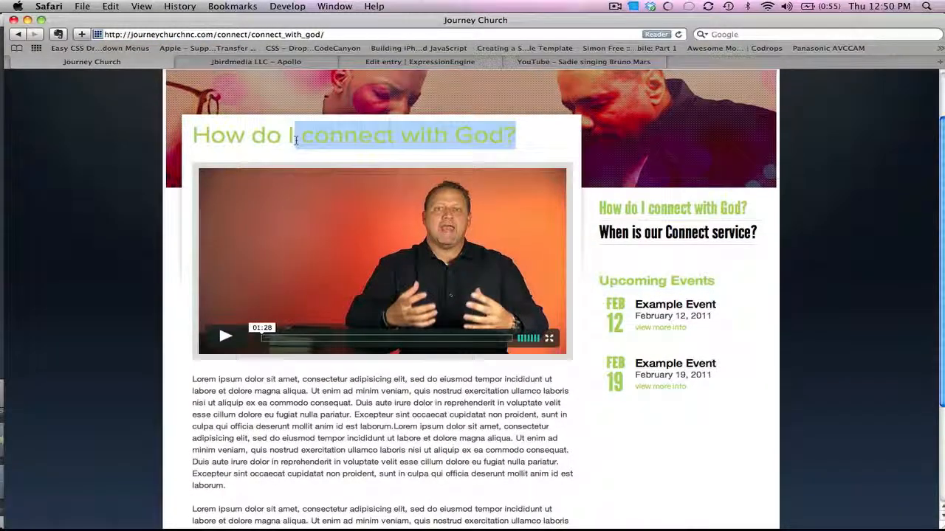
drag(941, 196, 916, 89)
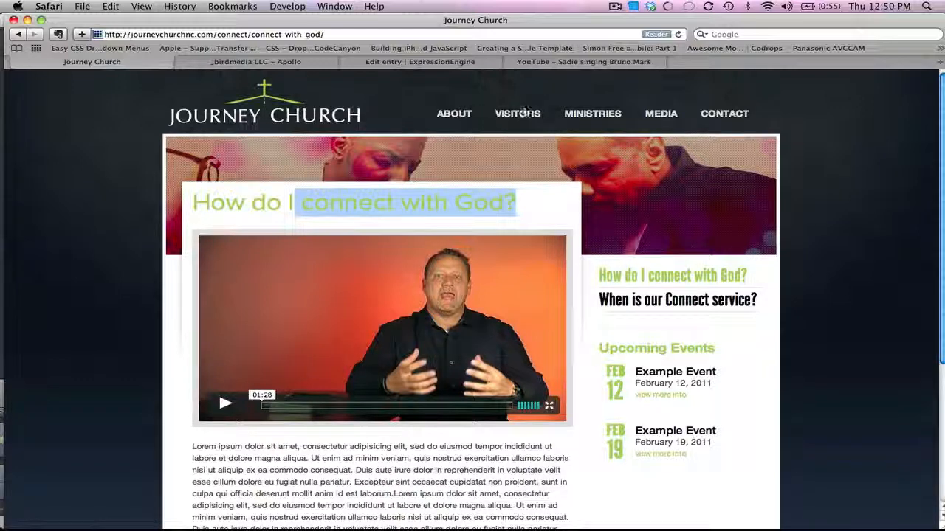
mouse_move(590, 117)
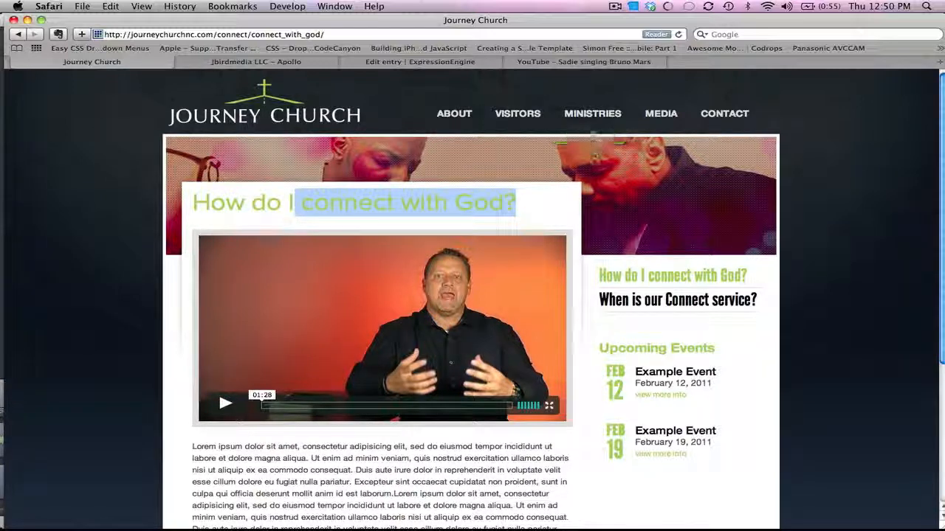
click(615, 6)
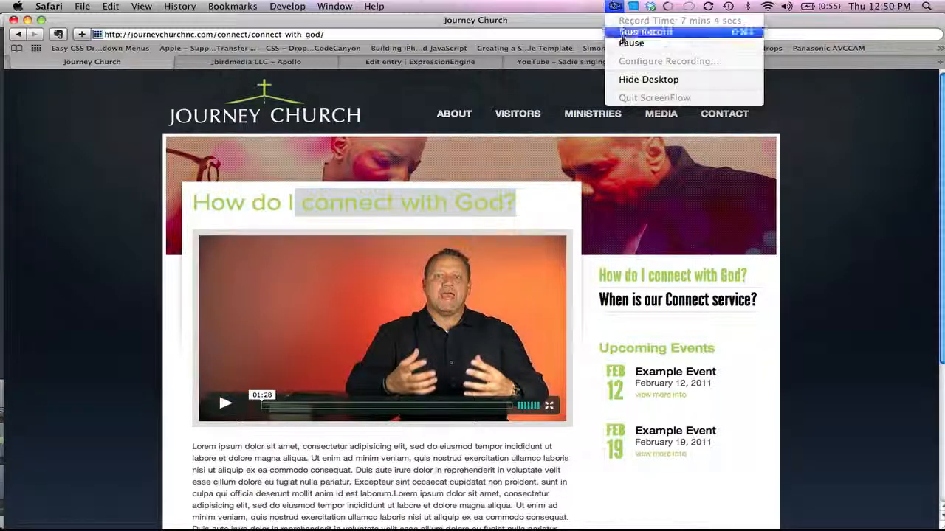